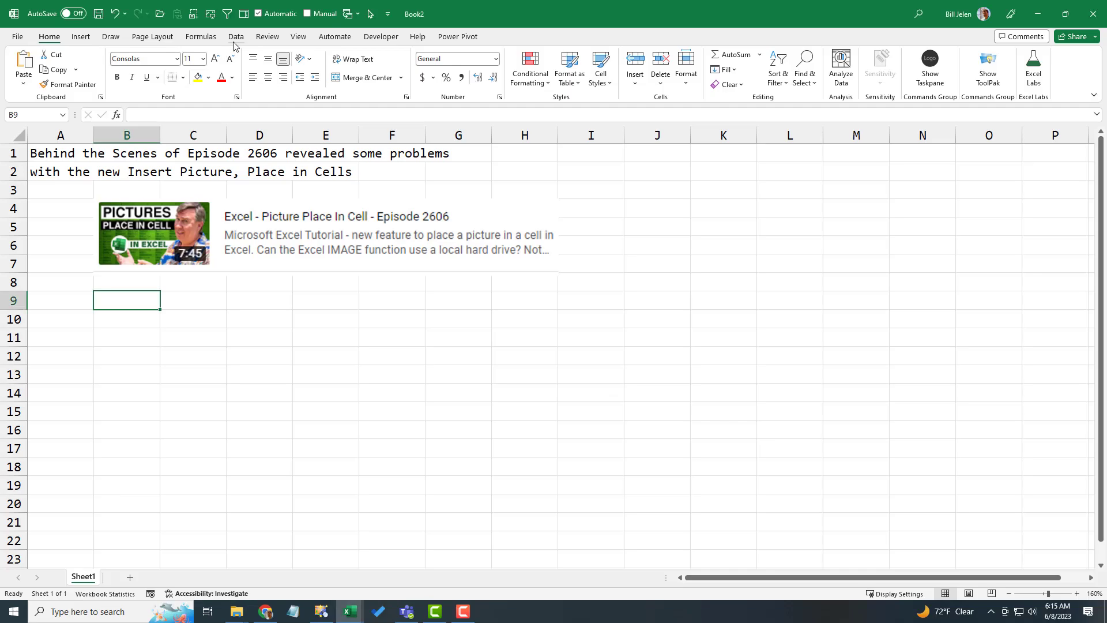
# Import the C:\Images folder as a data source and open its file list in Power Query.
pyautogui.click(404, 63)
pyautogui.click(42, 126)
pyautogui.moveTo(93, 179)
pyautogui.click(302, 416)
pyautogui.click(733, 501)
pyautogui.click(720, 466)
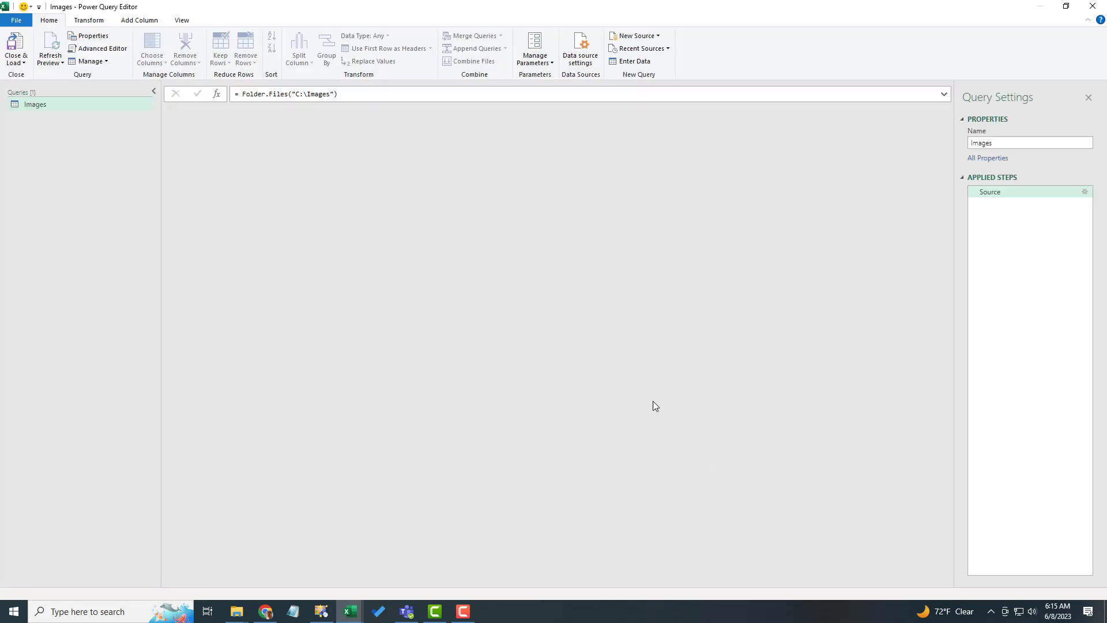
# Merge the Folder Path and Name columns into a Path column and remove all other columns.
pyautogui.rightClick(917, 110)
pyautogui.click(113, 21)
pyautogui.click(261, 36)
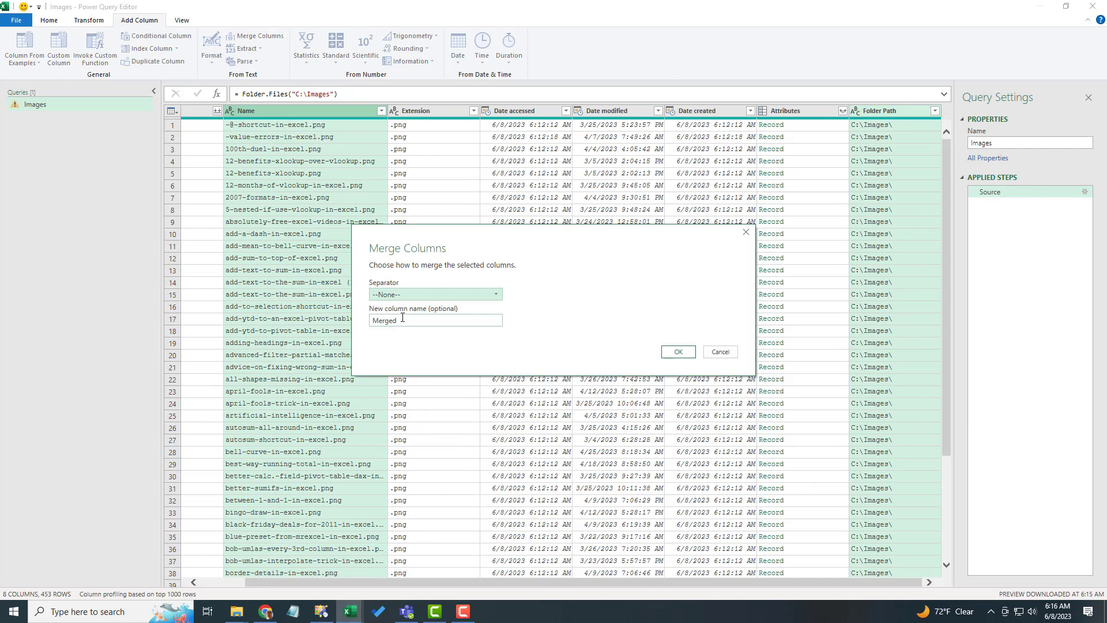
pyautogui.write('Path')
pyautogui.click(672, 351)
pyautogui.hscroll(-5, 237, 136)
pyautogui.rightClick(211, 111)
pyautogui.click(257, 136)
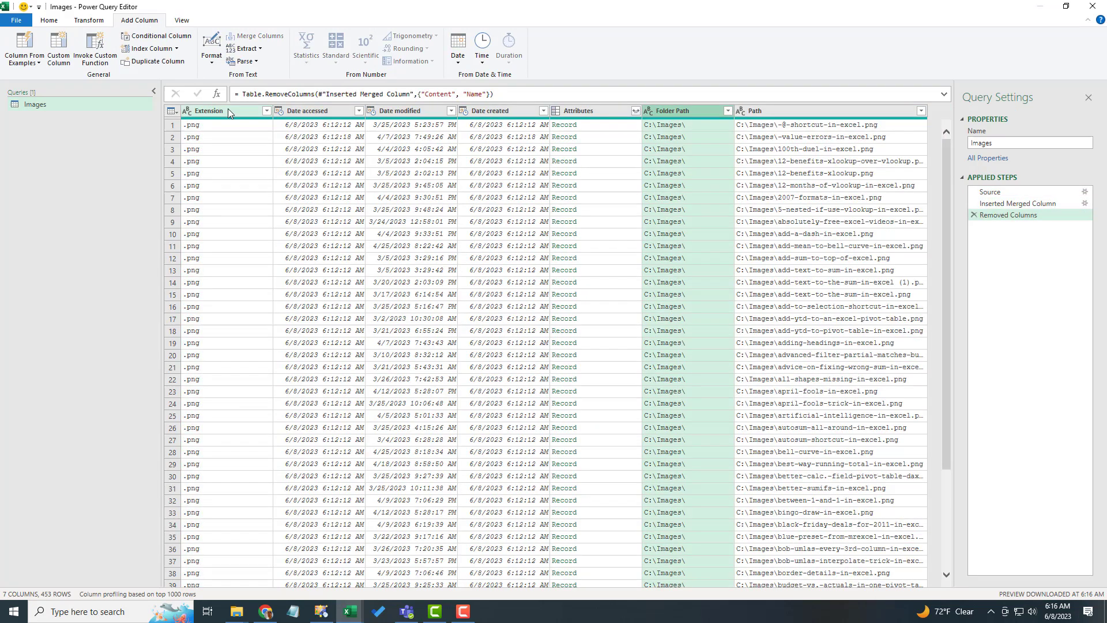
pyautogui.click(49, 20)
# Load the 453 paths and place every C:\Images picture into cells, then enlarge rows for the thumbnails.
pyautogui.click(16, 49)
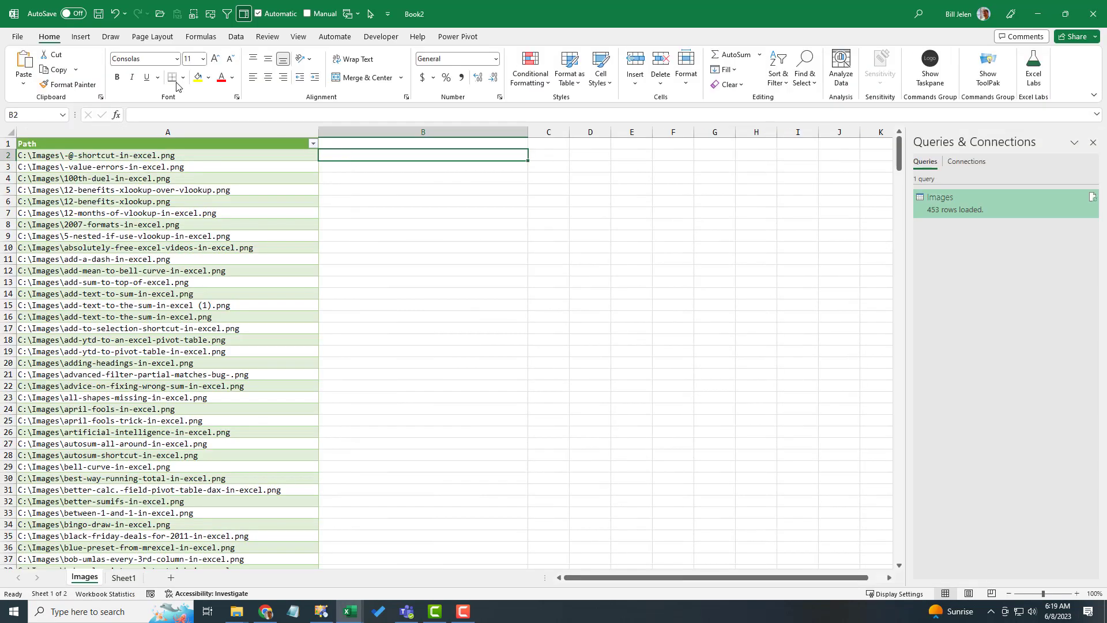
pyautogui.click(81, 37)
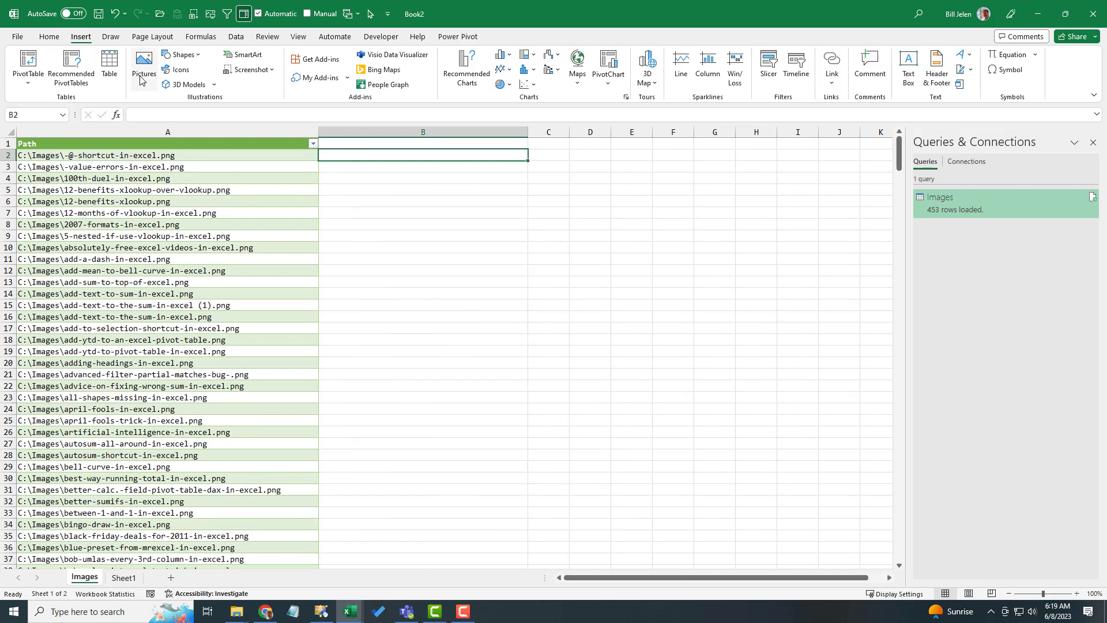
pyautogui.click(143, 66)
pyautogui.moveTo(173, 100)
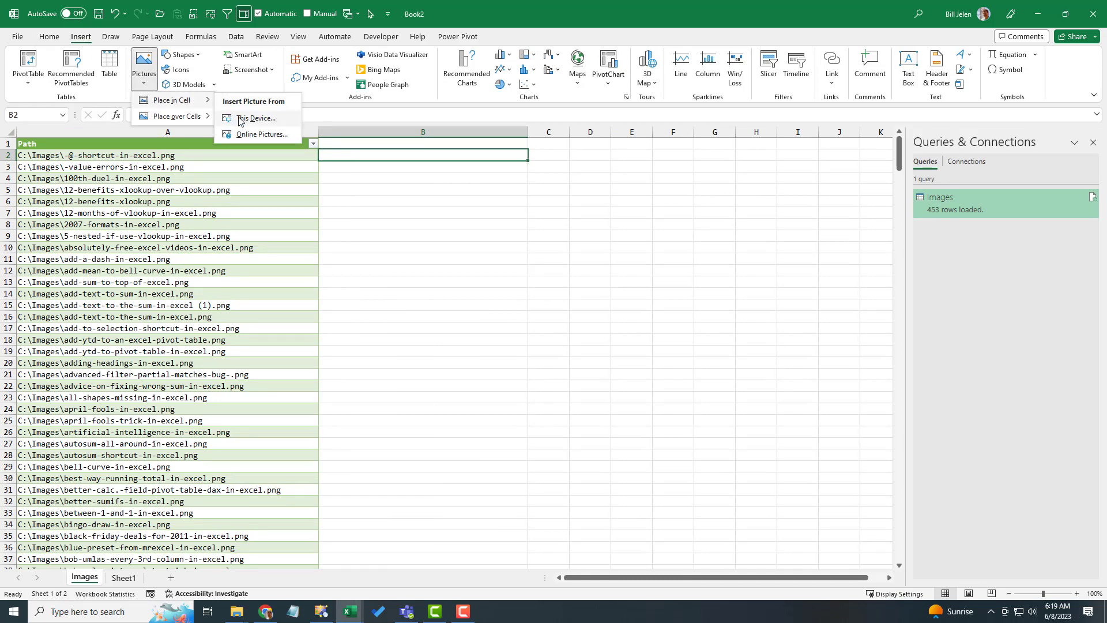
pyautogui.click(239, 119)
pyautogui.click(142, 102)
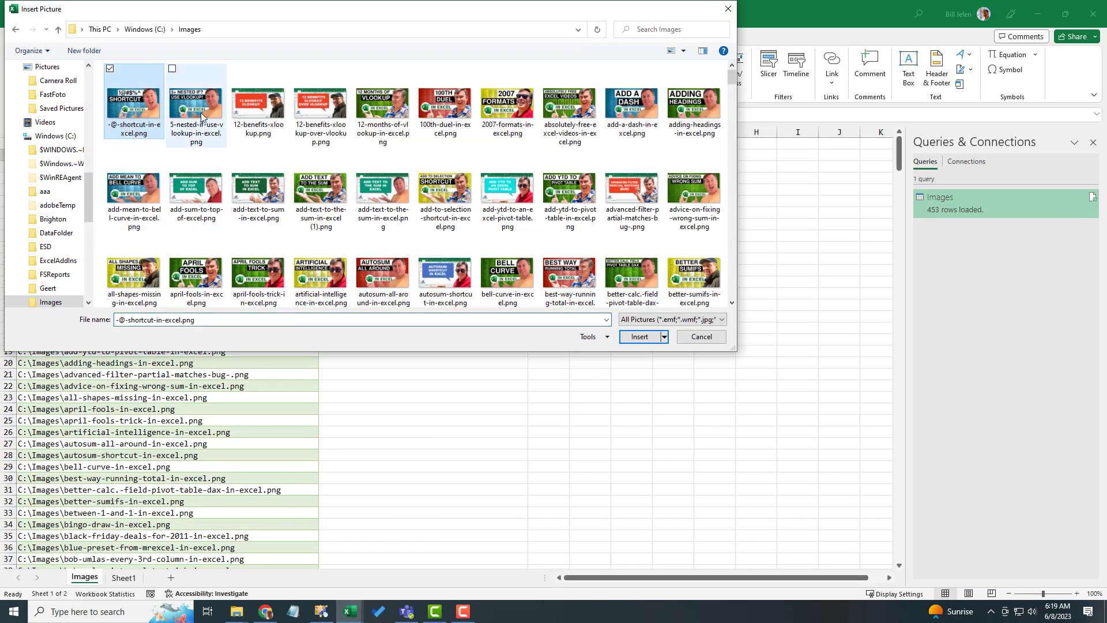
pyautogui.moveTo(732, 74); pyautogui.dragTo(732, 291)
pyautogui.keyDown('shift'); pyautogui.click(271, 267); pyautogui.keyUp('shift')
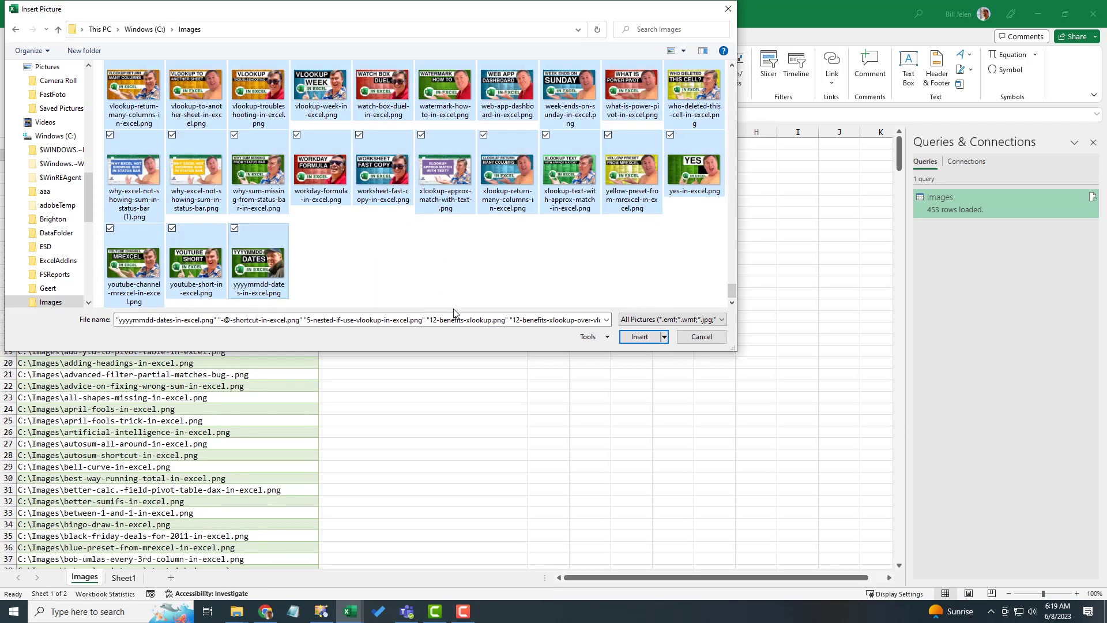
pyautogui.click(639, 337)
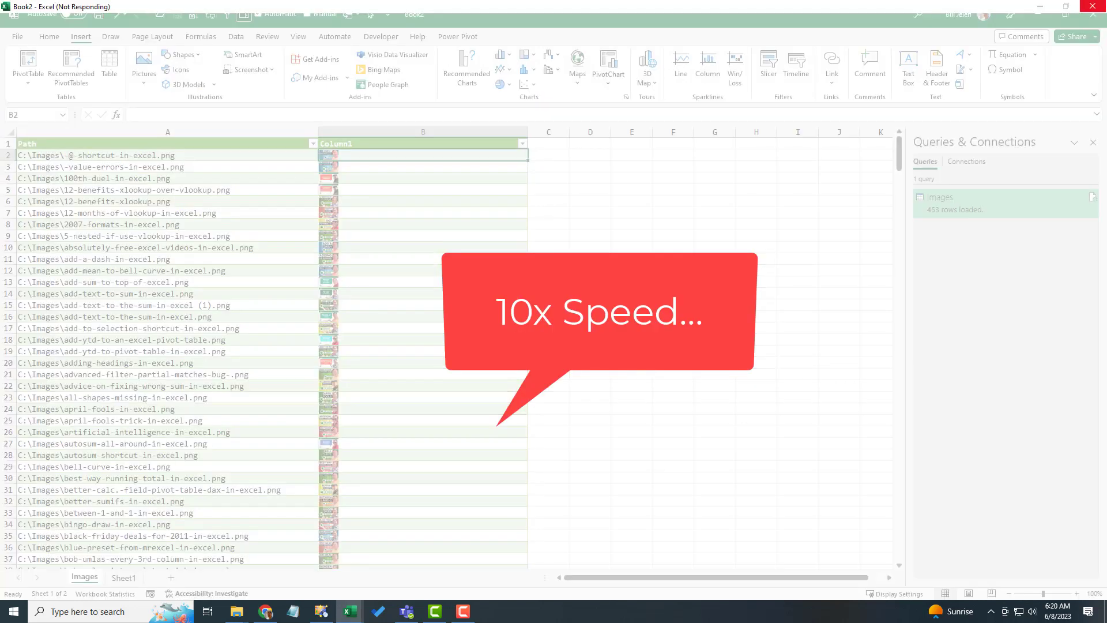
pyautogui.hotkey('ctrl', 'a')
pyautogui.moveTo(8, 161); pyautogui.dragTo(8, 184)
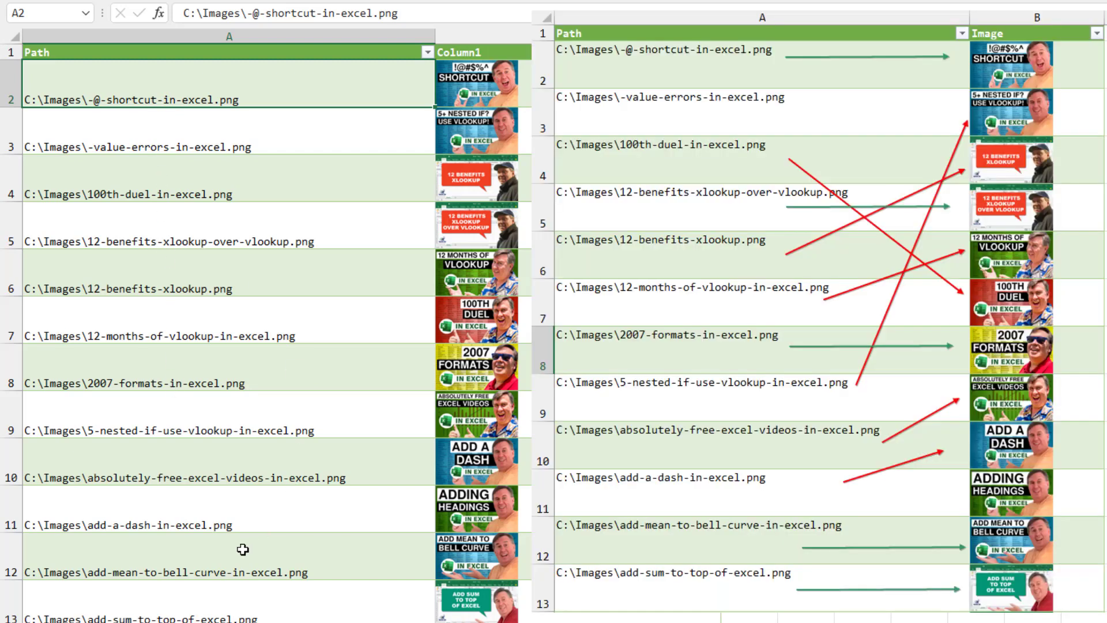
pyautogui.click(232, 555)
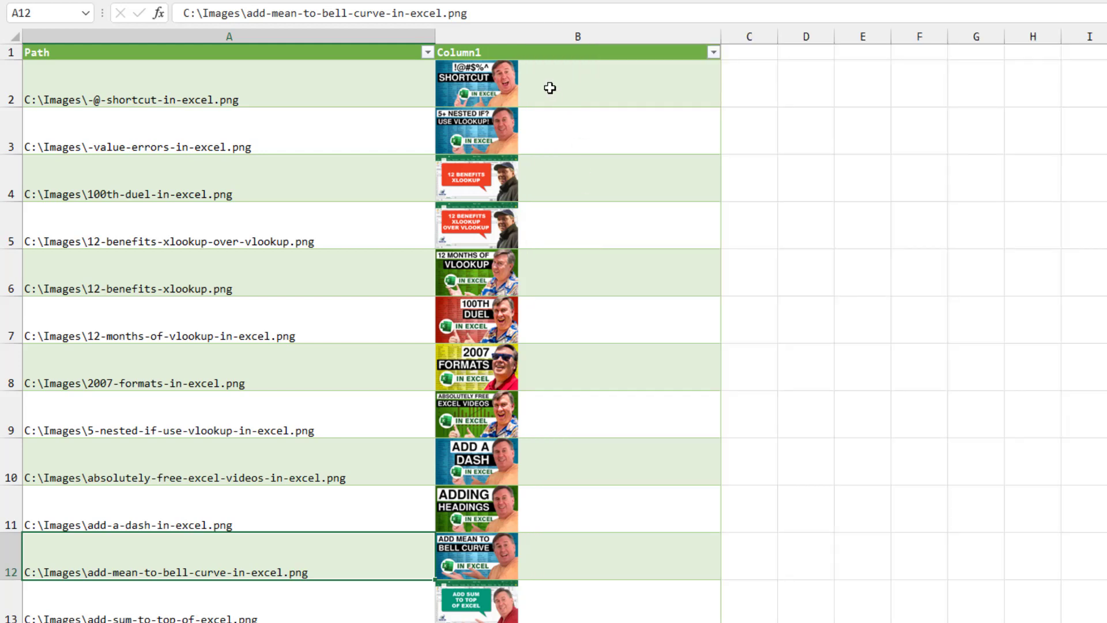
pyautogui.click(544, 84)
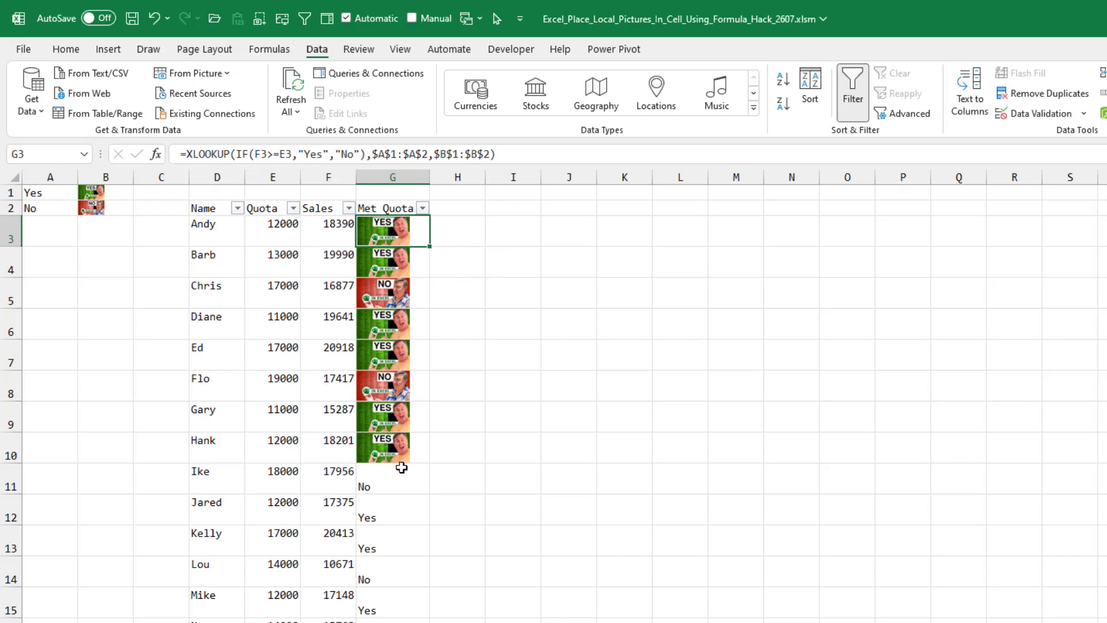
# Select G11 in the Formula_Hack workbook to view its Yes/No IF formula.
pyautogui.click(390, 482)
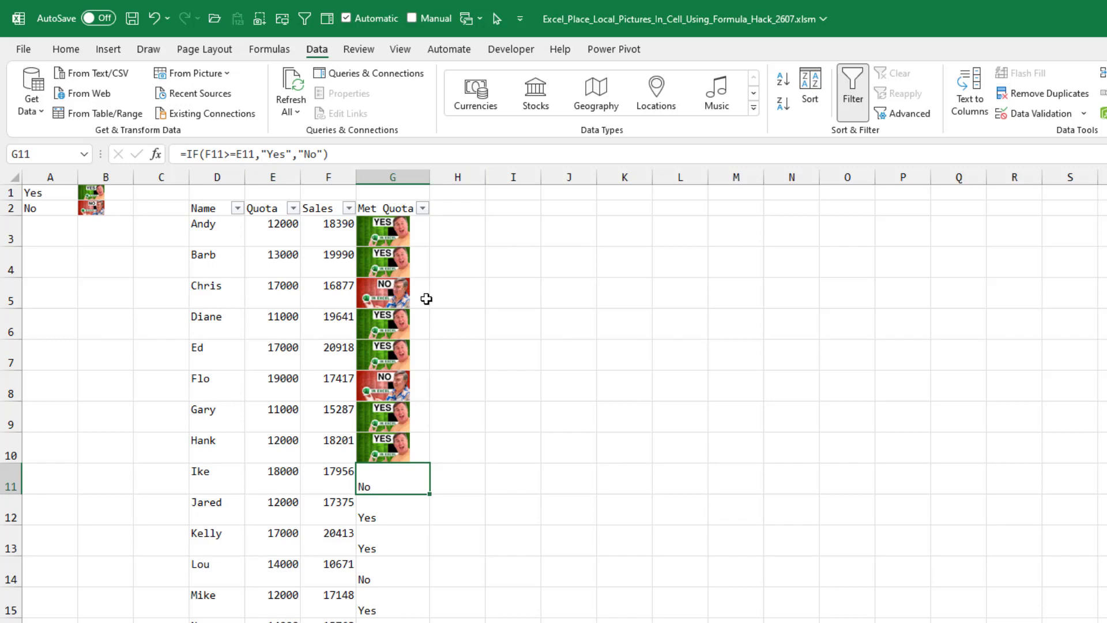
# Filter Met Quota by G5's picture value, then review the filter choices and close them unchanged.
pyautogui.rightClick(423, 296)
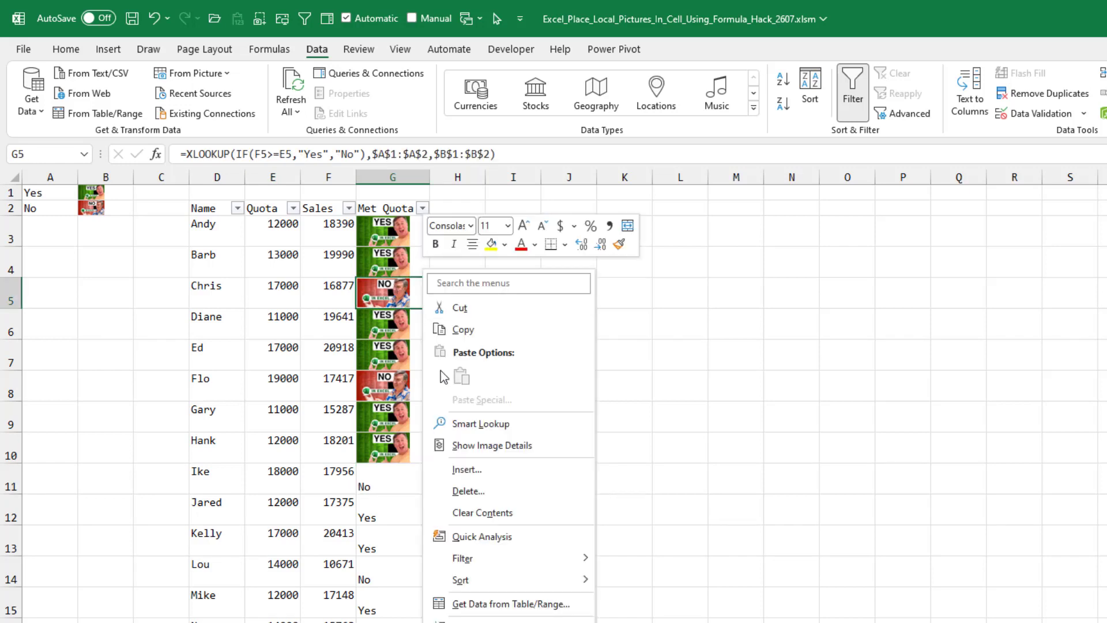
pyautogui.moveTo(475, 563)
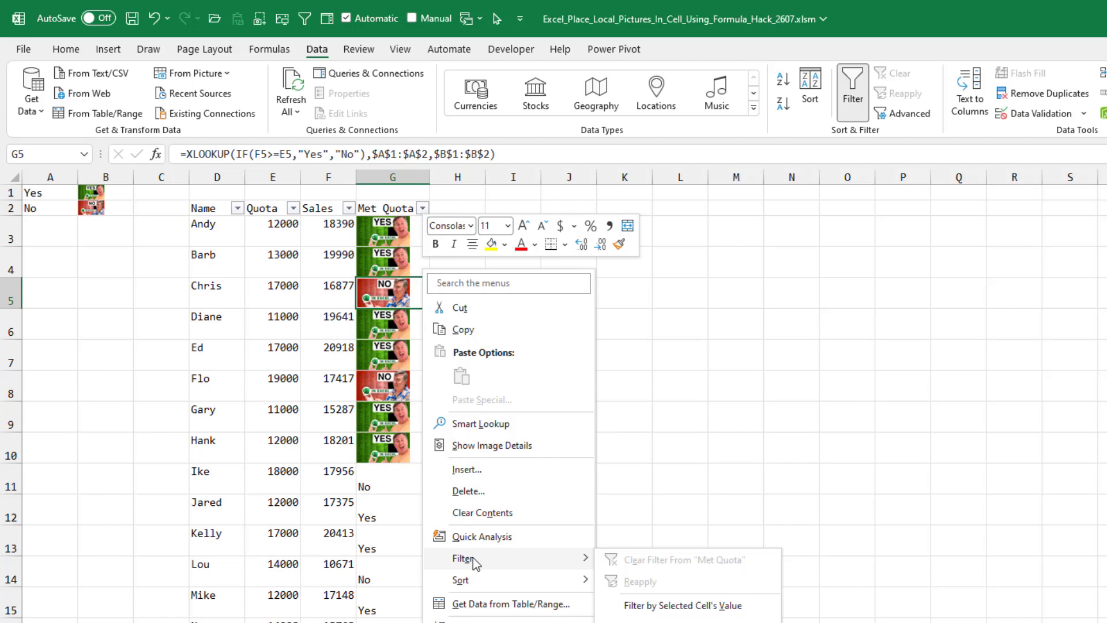
pyautogui.click(689, 610)
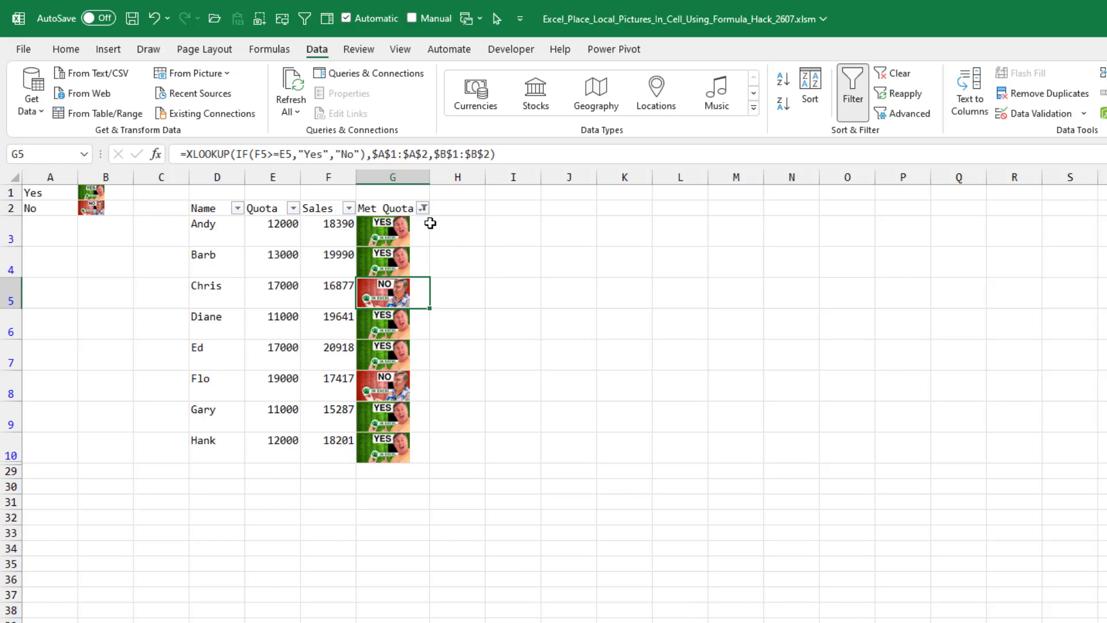
pyautogui.click(423, 208)
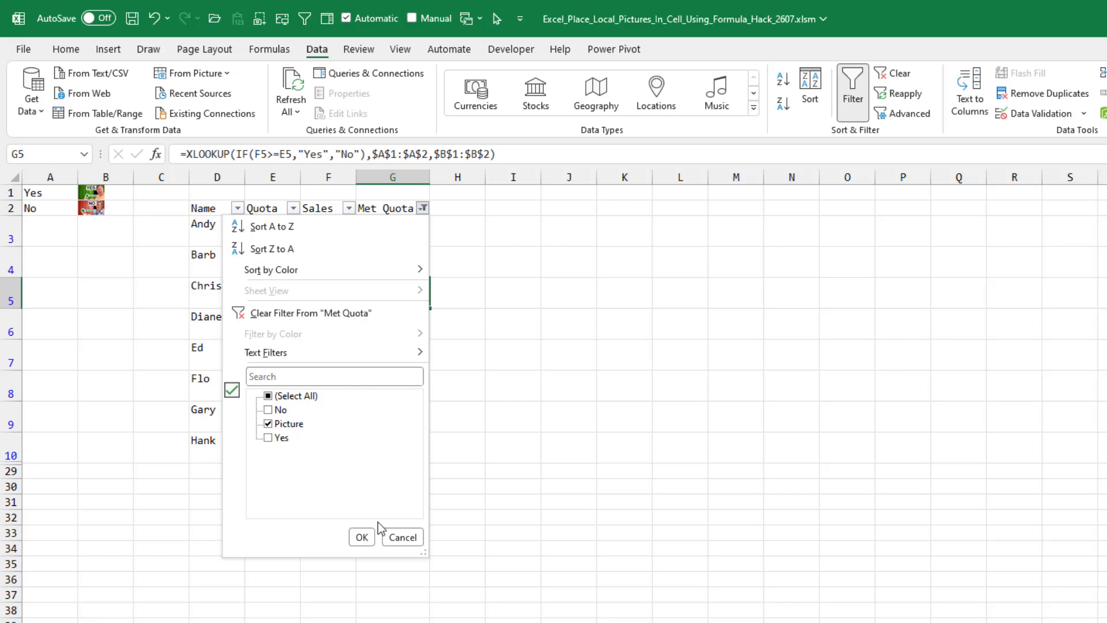
pyautogui.click(403, 537)
# Select the picture in G3, bring up its context menu, and dismiss it.
pyautogui.click(380, 226)
pyautogui.rightClick(379, 226)
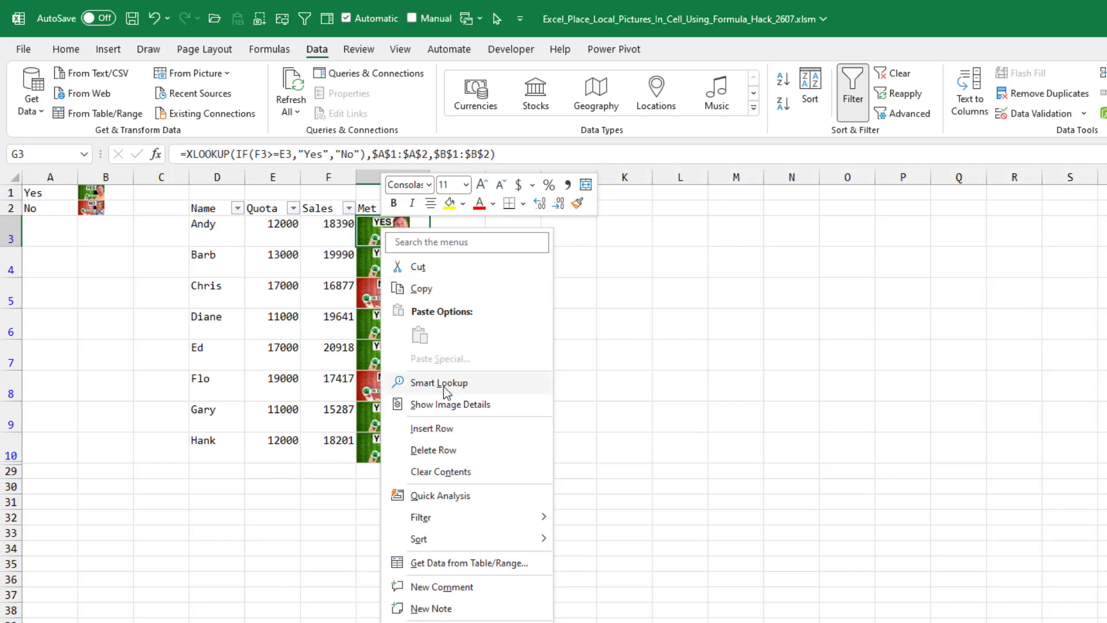
pyautogui.press('Escape')
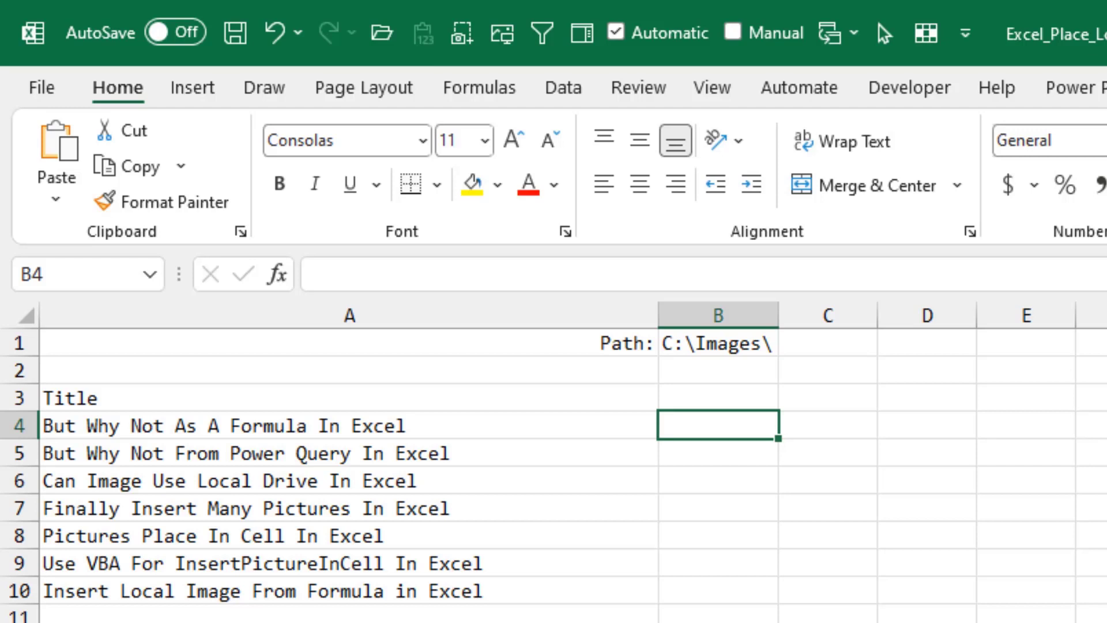
# In B4, enter a formula joining the absolute path $B$1 with the title in A4.
pyautogui.write('=')
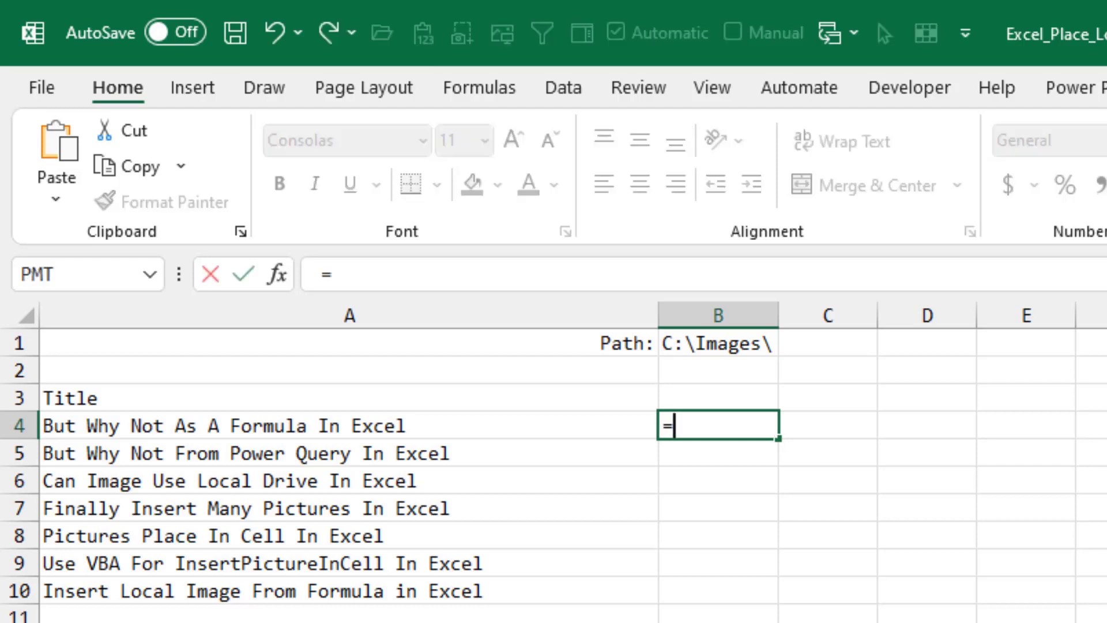
pyautogui.press('Up')
pyautogui.press('Up')
pyautogui.press('Up')
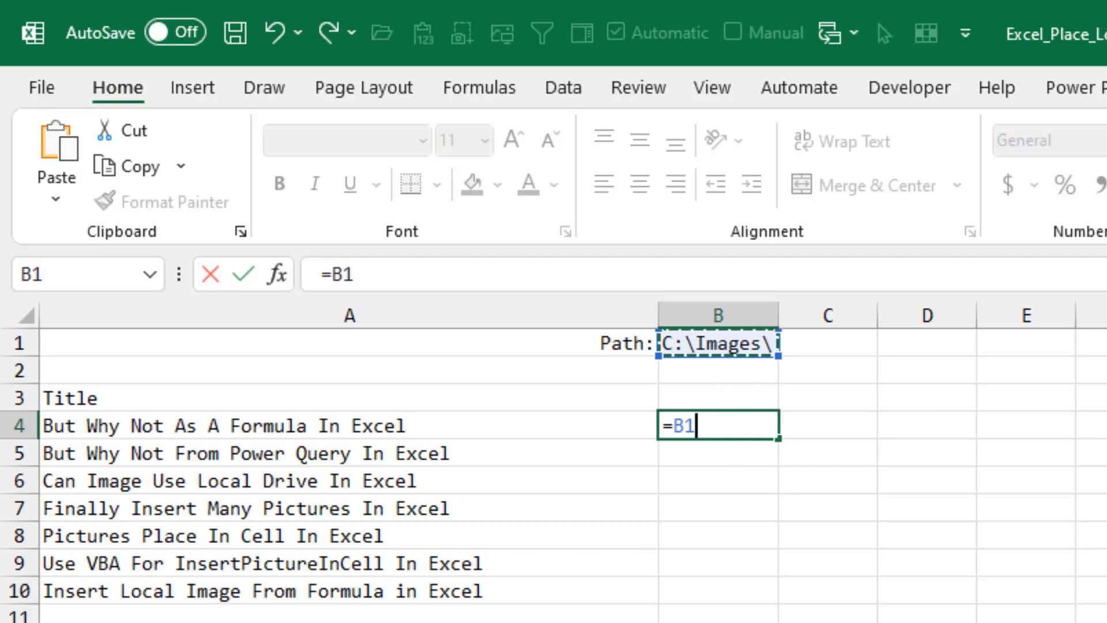
pyautogui.press('F4')
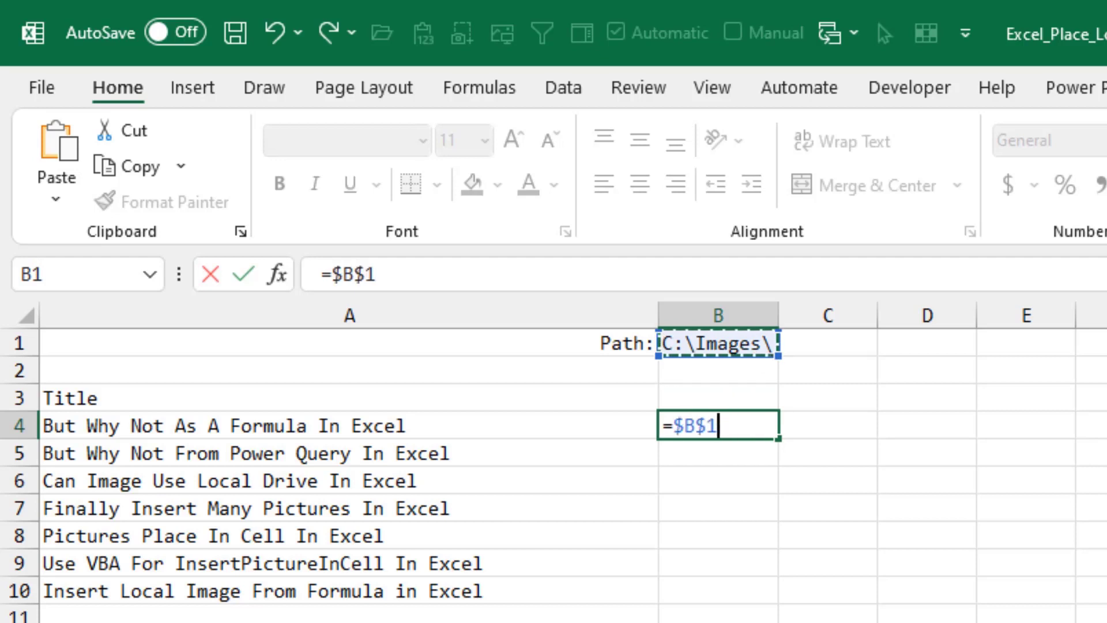
pyautogui.write('&')
pyautogui.press('Left')
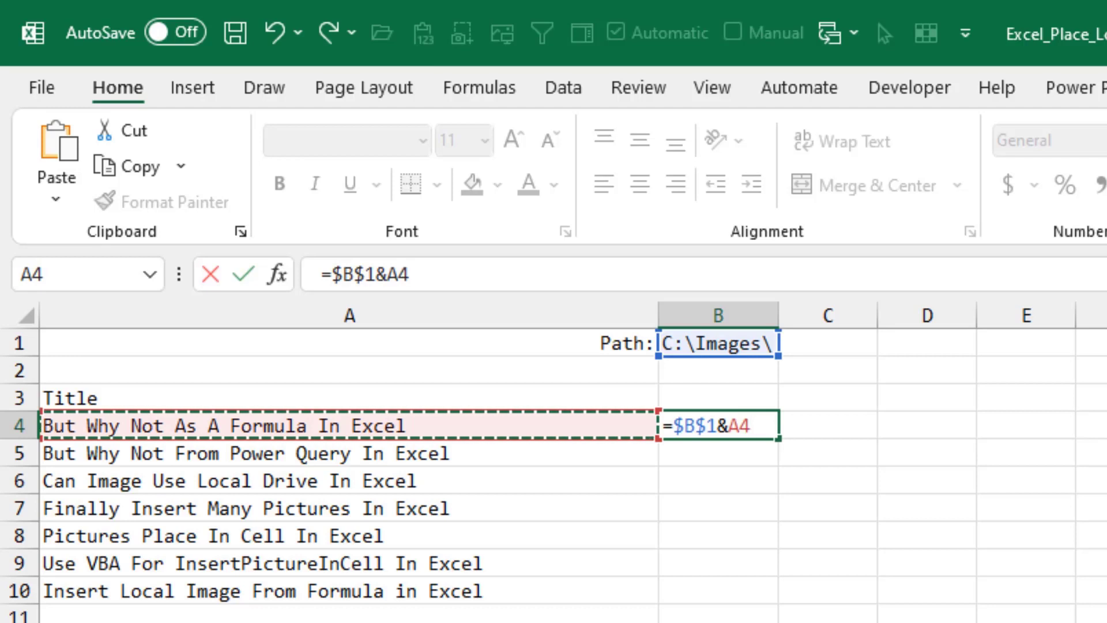
pyautogui.press('Return')
# Wrap A4 in SUBSTITUTE(A4," ","-") to replace spaces with hyphens.
pyautogui.press('Up')
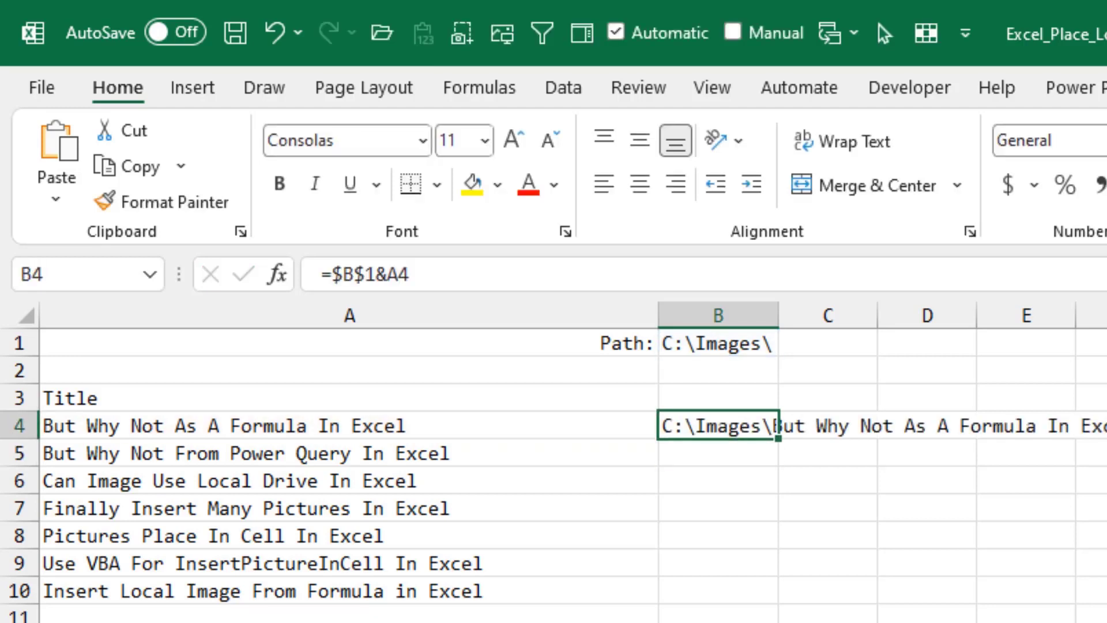
pyautogui.press('F2')
pyautogui.press('Home')
pyautogui.press('Right')
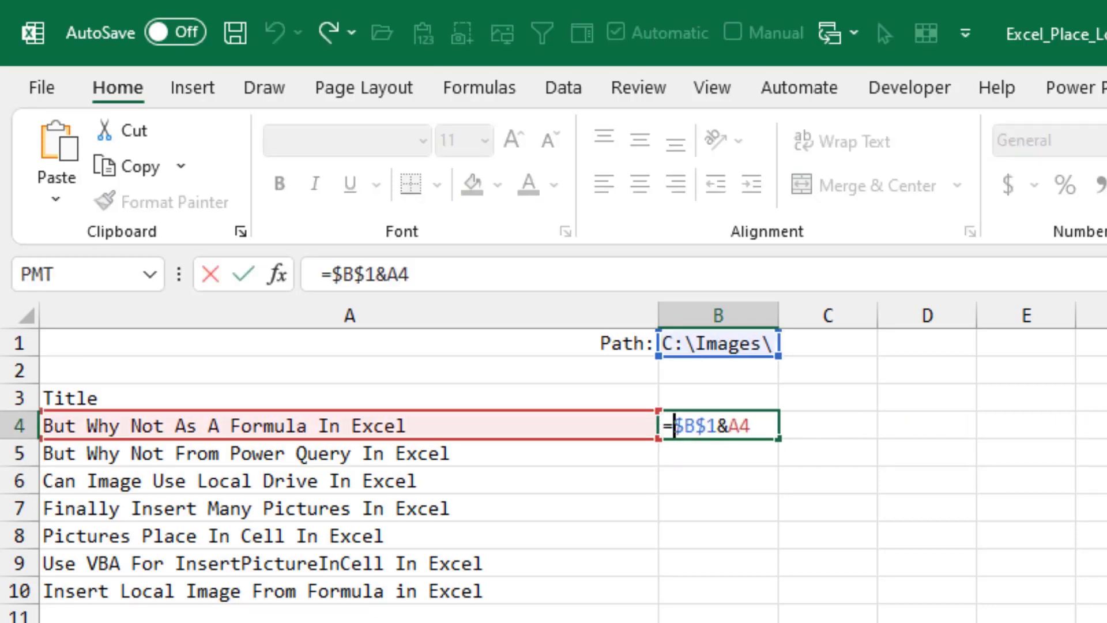
pyautogui.press('Right')
pyautogui.press('Right')
pyautogui.press('Right')
pyautogui.press('Right')
pyautogui.press('Right')
pyautogui.write('SUB')
pyautogui.press('Tab')
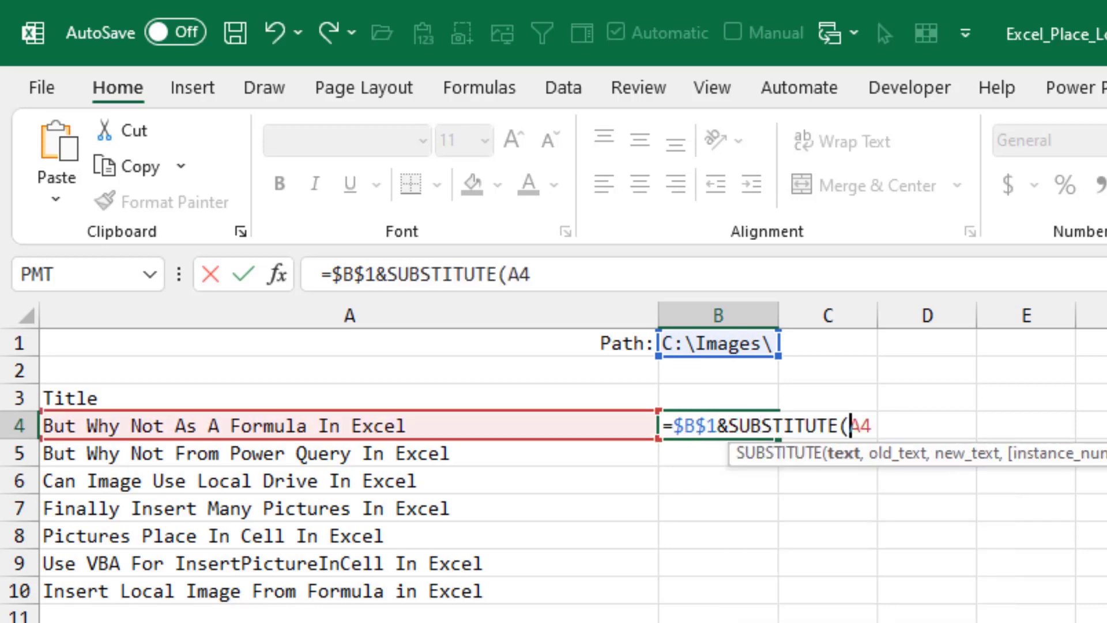
pyautogui.press('Right')
pyautogui.press('Right')
pyautogui.write('," ","')
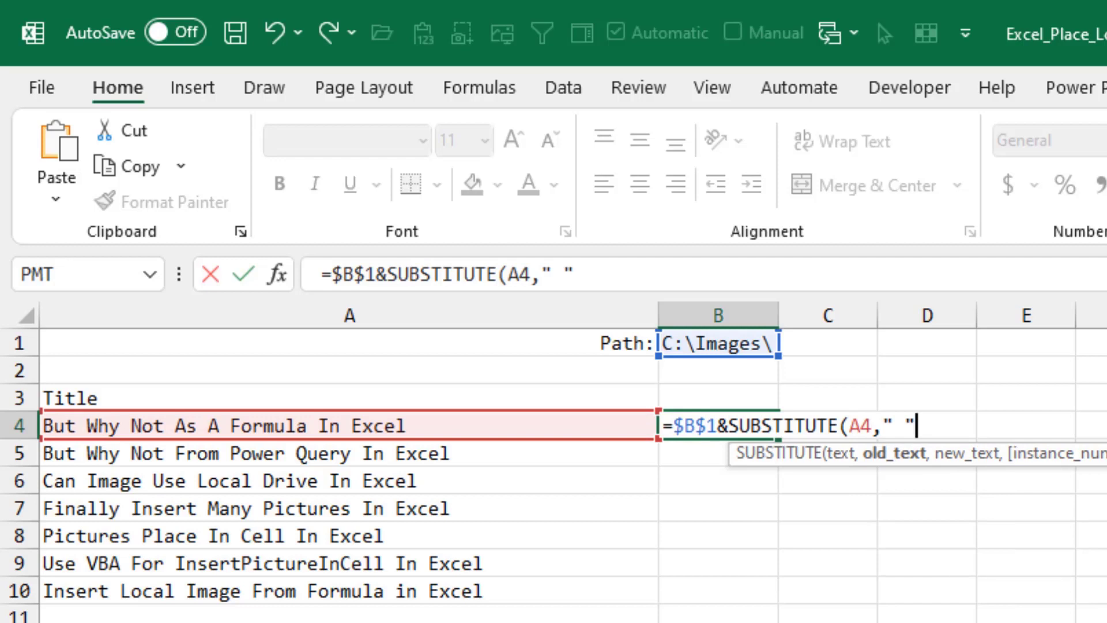
pyautogui.write('-')
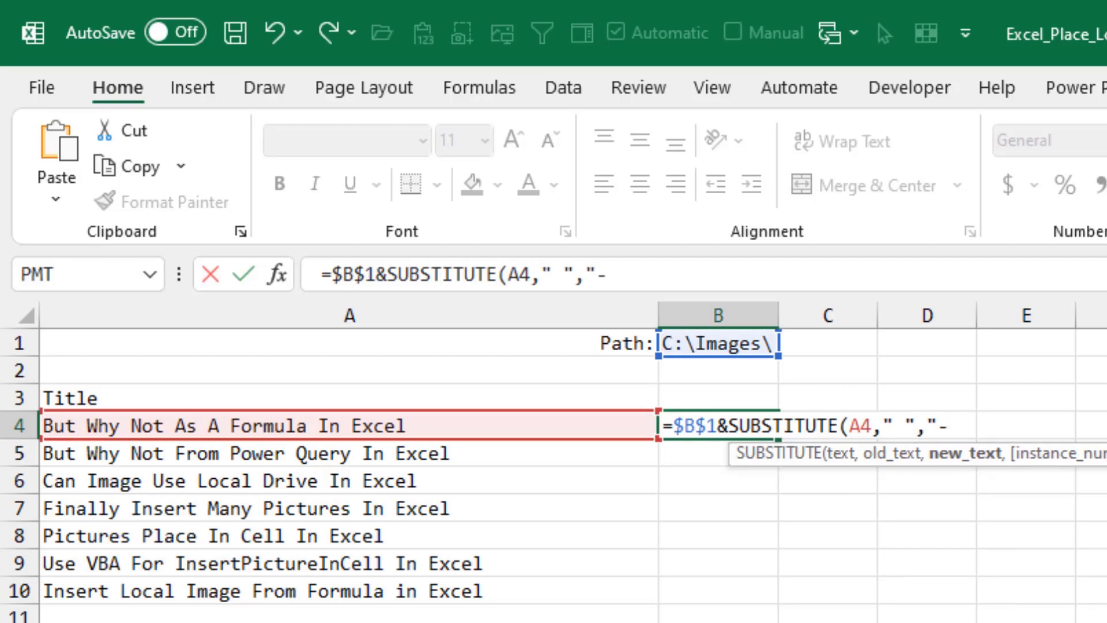
pyautogui.write('")')
pyautogui.press('Return')
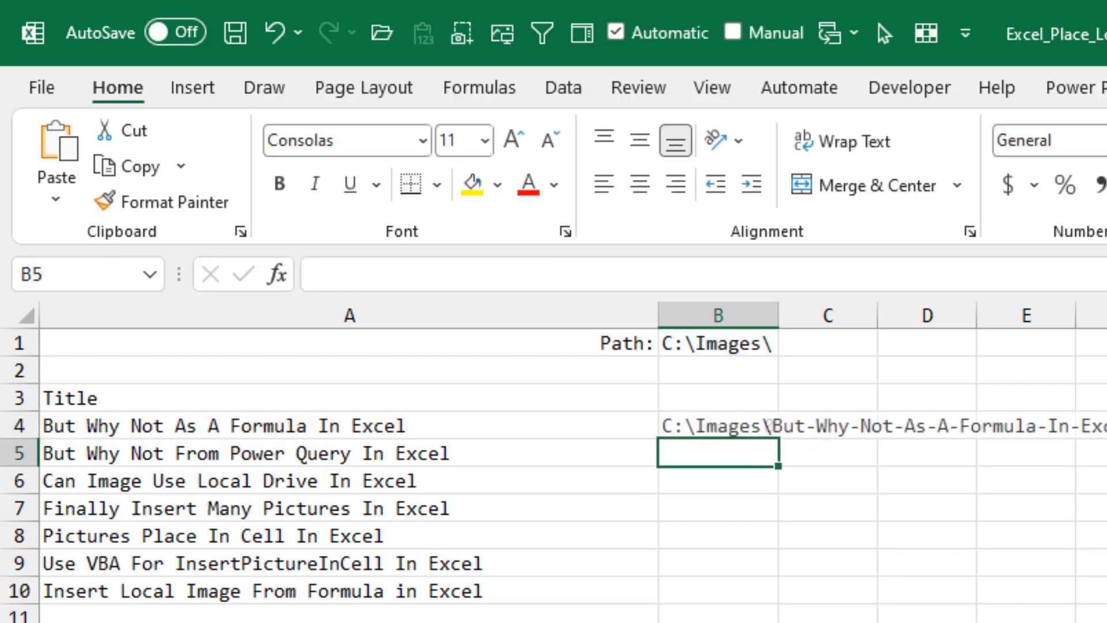
# Append the ".png" extension to B4's path formula.
pyautogui.press('Up')
pyautogui.press('F2')
pyautogui.write('&SUBSTITUTE(A4," ","-")&')
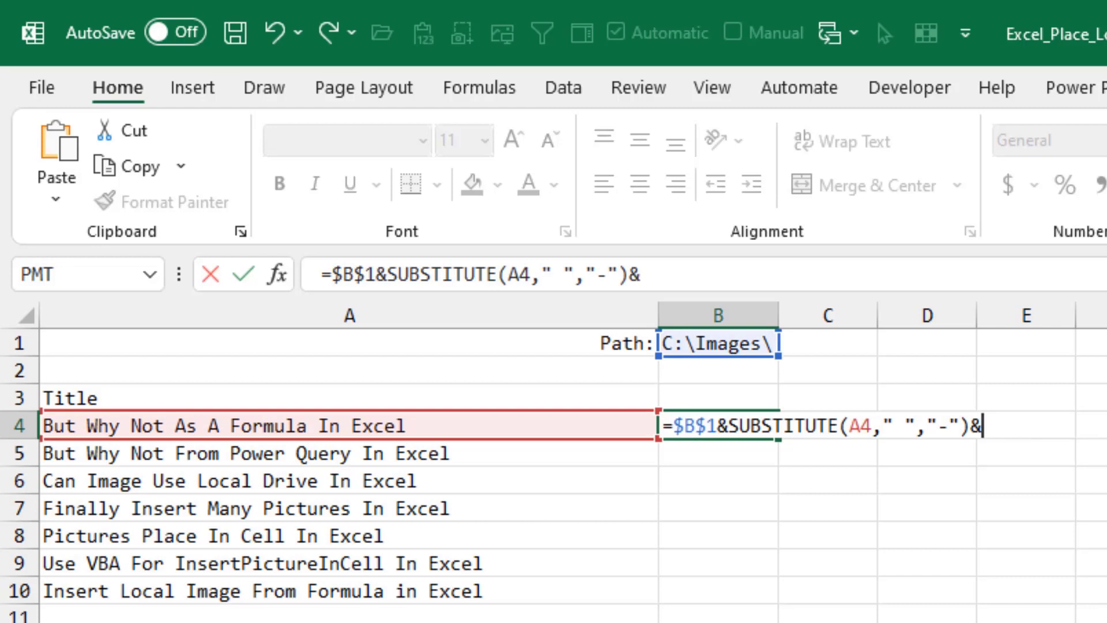
pyautogui.write('".png')
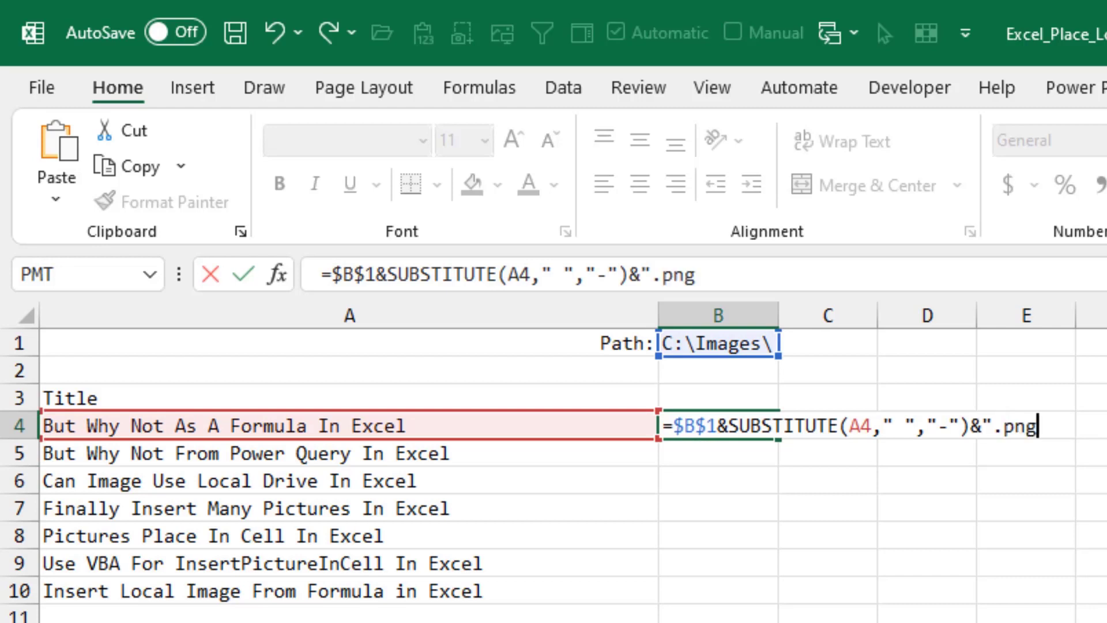
pyautogui.press('Return')
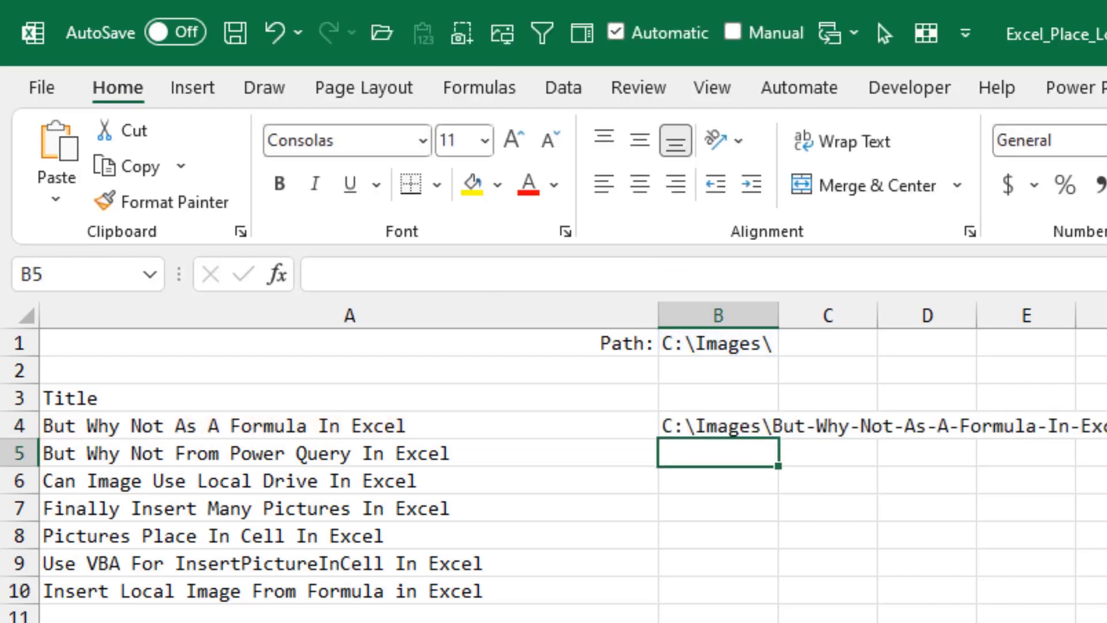
# Wrap the SUBSTITUTE part in LOWER so the file name is lowercase.
pyautogui.press('Up')
pyautogui.press('F2')
pyautogui.press('Home')
pyautogui.press('Right')
pyautogui.press('Right')
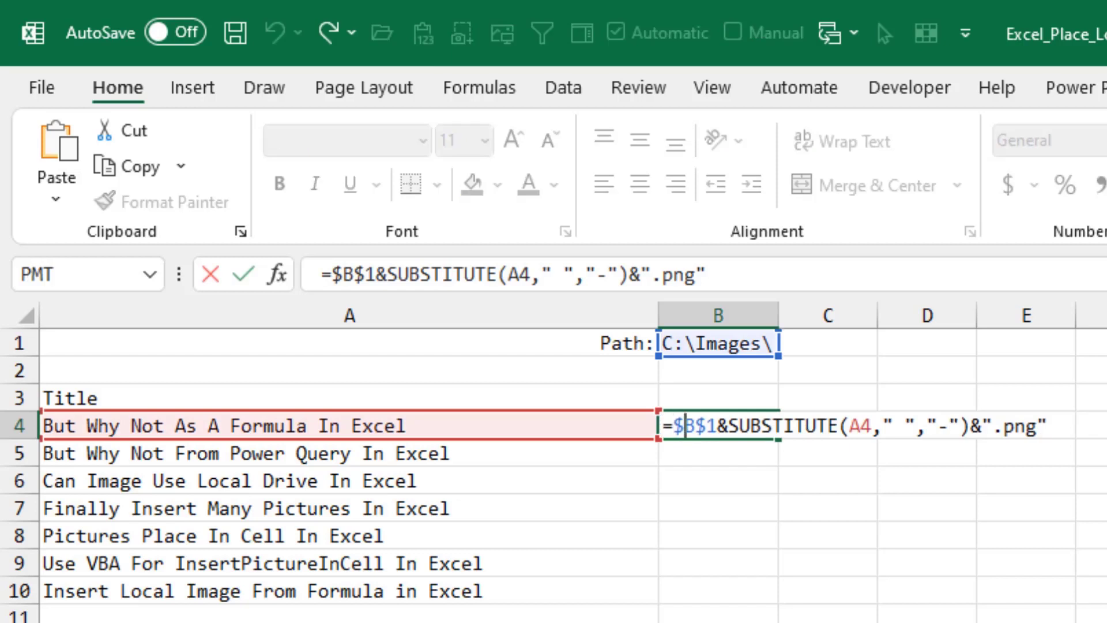
pyautogui.press('Right')
pyautogui.press('Right')
pyautogui.press('Right')
pyautogui.press('Right')
pyautogui.write('LOWER')
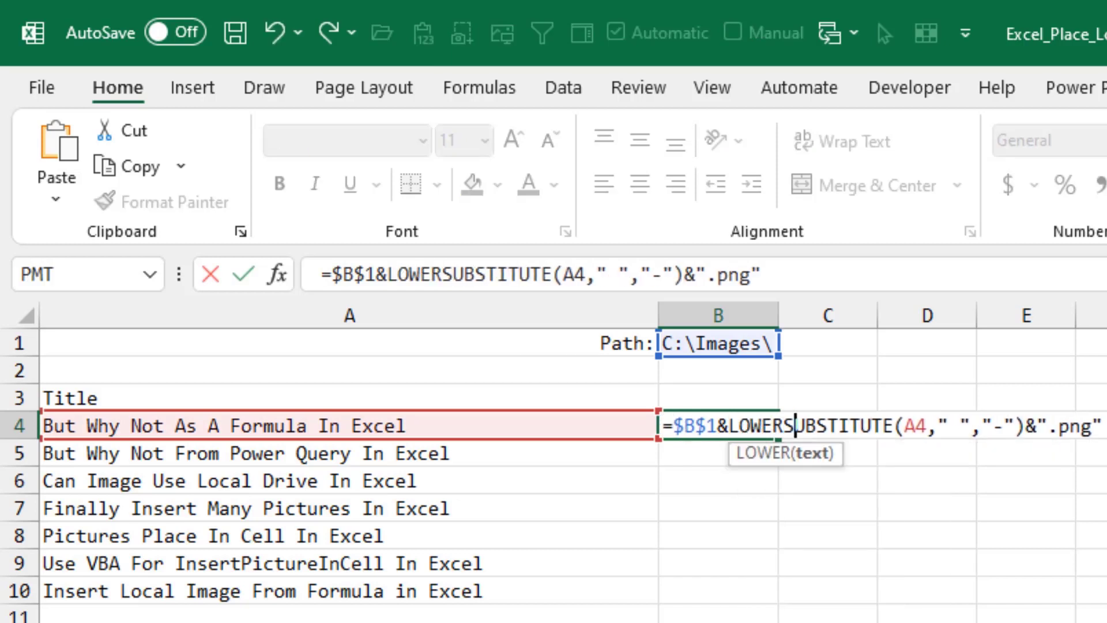
pyautogui.write('(')
pyautogui.press('Right')
pyautogui.press('Right')
pyautogui.press('Right')
pyautogui.press('Right')
pyautogui.press('Right')
pyautogui.press('Right')
pyautogui.press('Right')
pyautogui.press('Right')
pyautogui.press('Right')
pyautogui.press('Right')
pyautogui.press('Right')
pyautogui.press('Right')
pyautogui.press('Right')
pyautogui.press('Right')
pyautogui.press('Right')
pyautogui.press('Right')
pyautogui.press('Right')
pyautogui.press('Right')
pyautogui.press('Right')
pyautogui.press('Right')
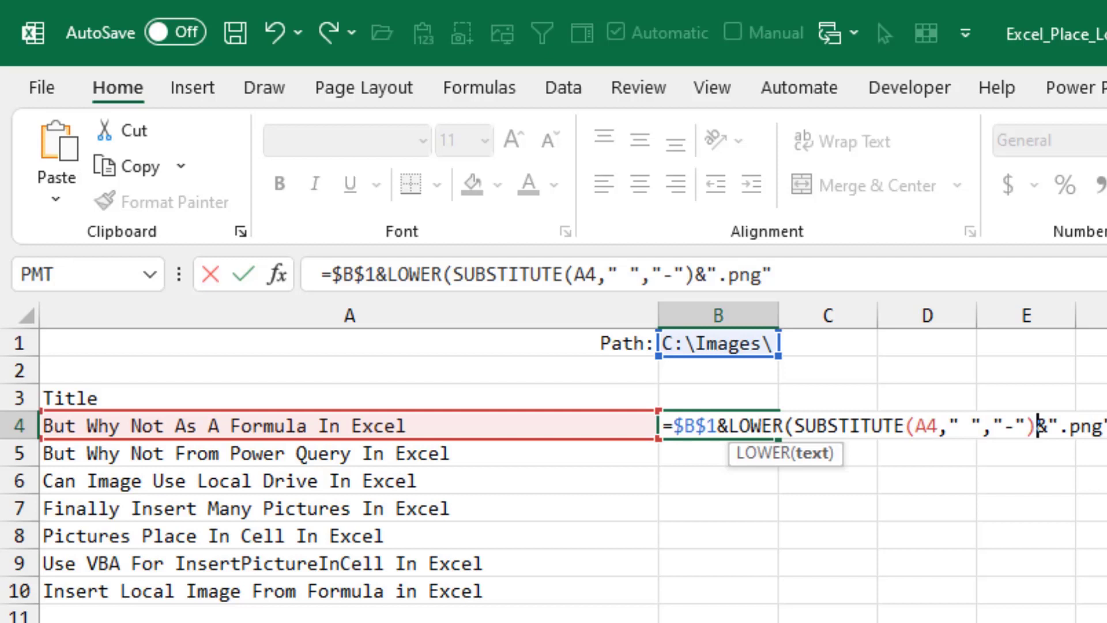
pyautogui.write(')')
pyautogui.press('Return')
# Copy the B4 path formula down to B10 with the fill handle.
pyautogui.press('Up')
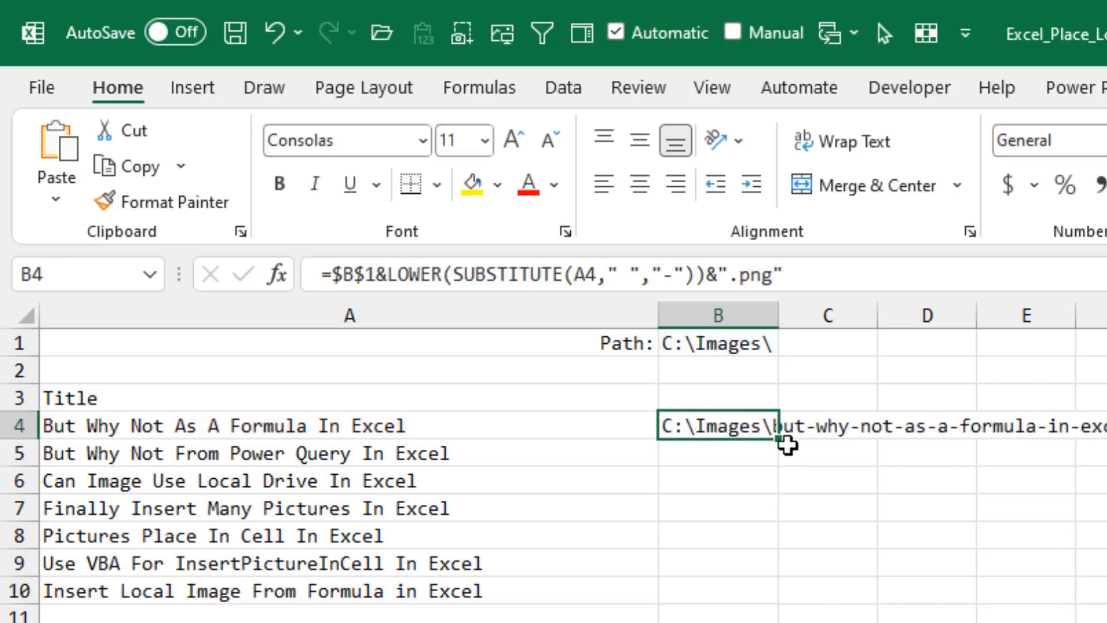
pyautogui.doubleClick(779, 439)
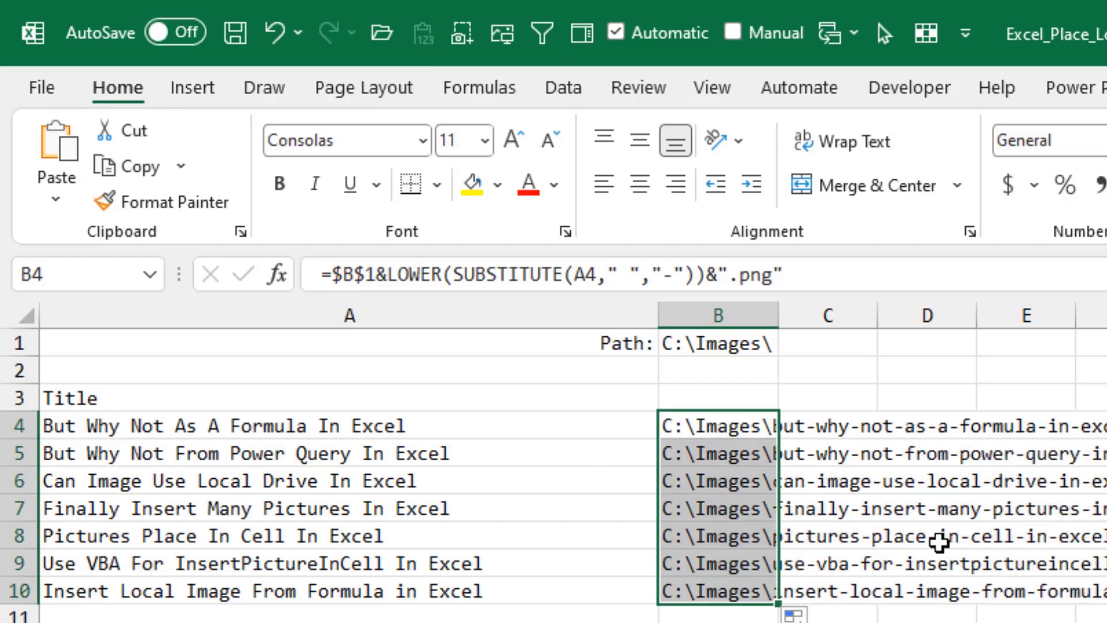
pyautogui.press('Return')
pyautogui.press('Up')
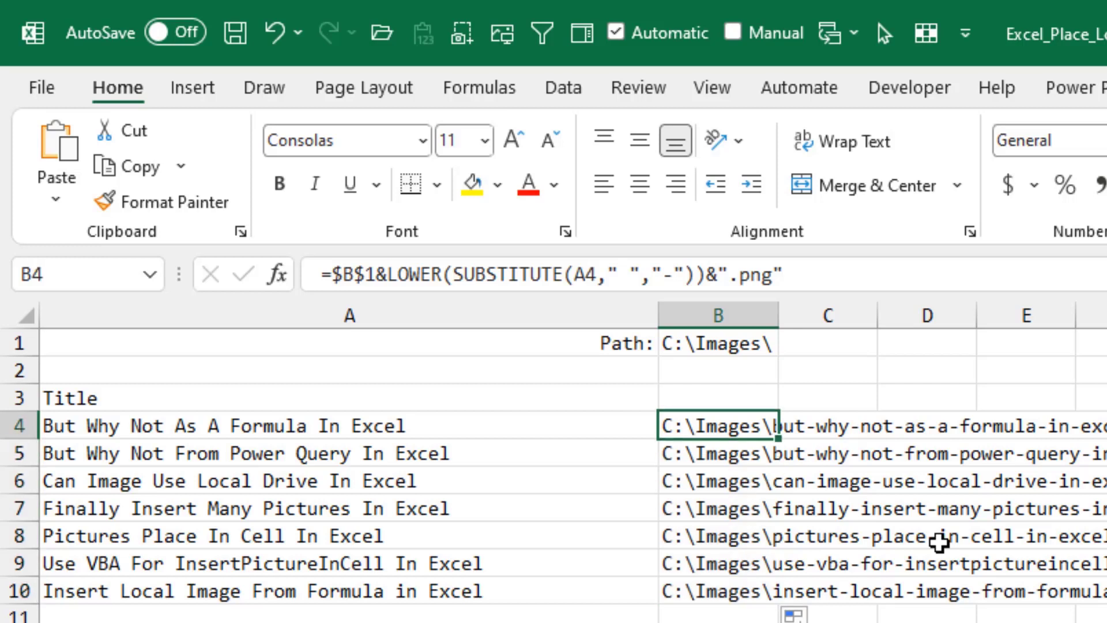
# Wrap B4's formula in IMAGE() to try displaying the picture.
pyautogui.press('F2')
pyautogui.press('Home')
pyautogui.press('Right')
pyautogui.write('IMAGE(')
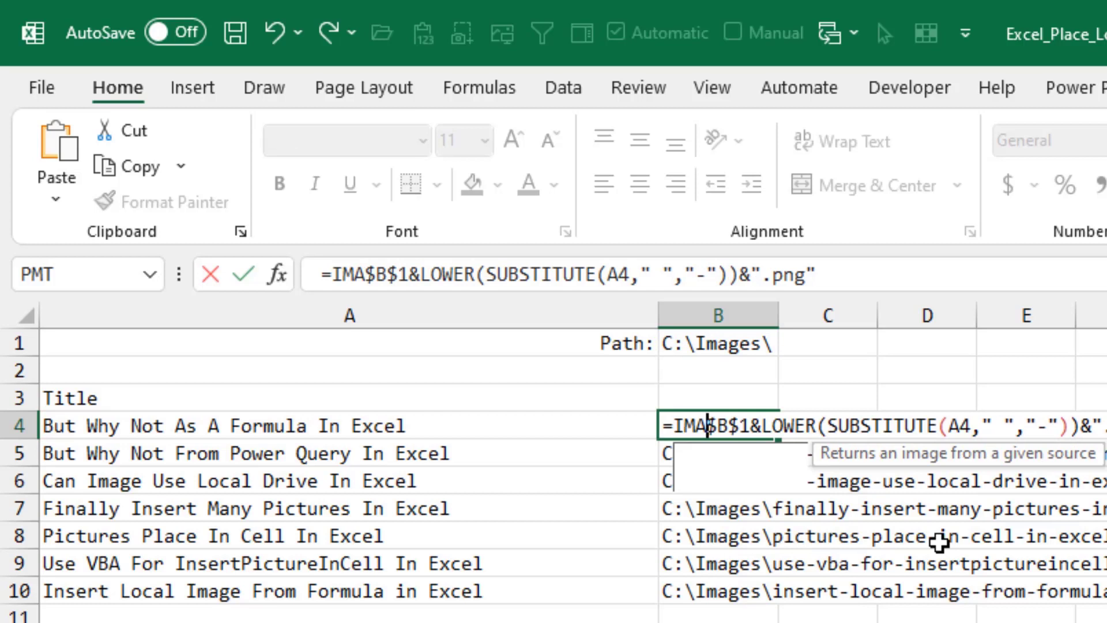
pyautogui.press('End')
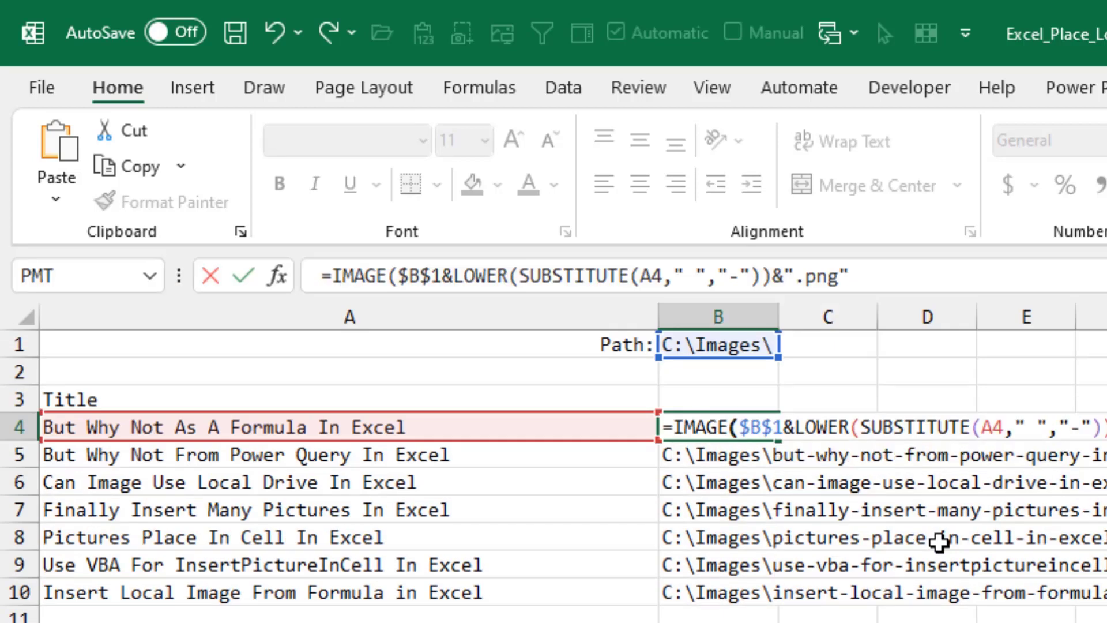
pyautogui.write(')')
pyautogui.press('Return')
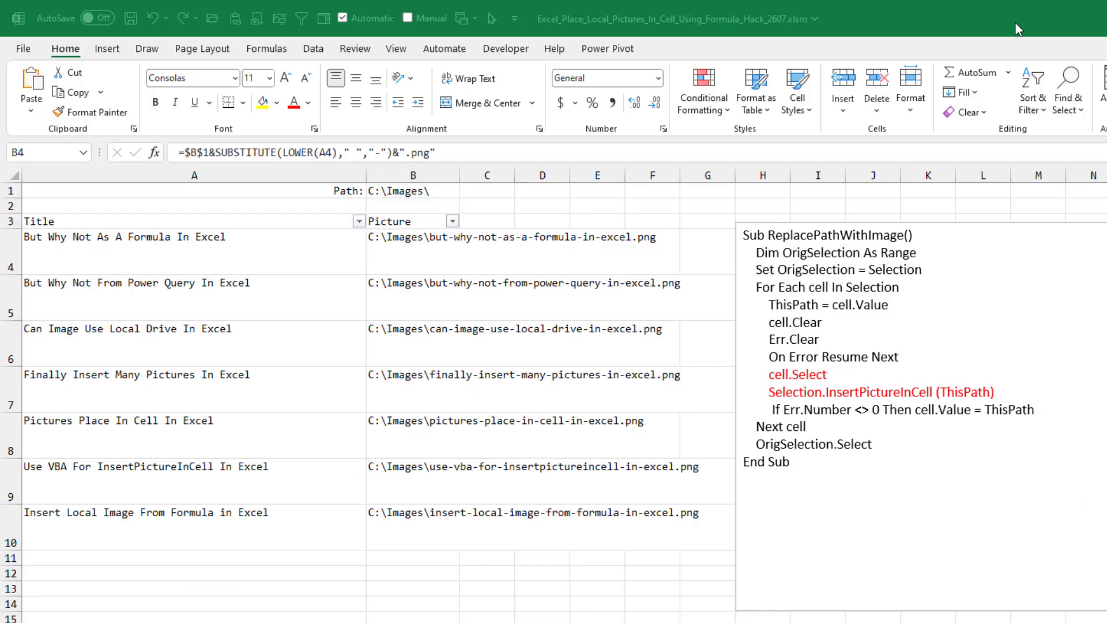
pyautogui.hotkey('ctrl', 'shift', 'Down')
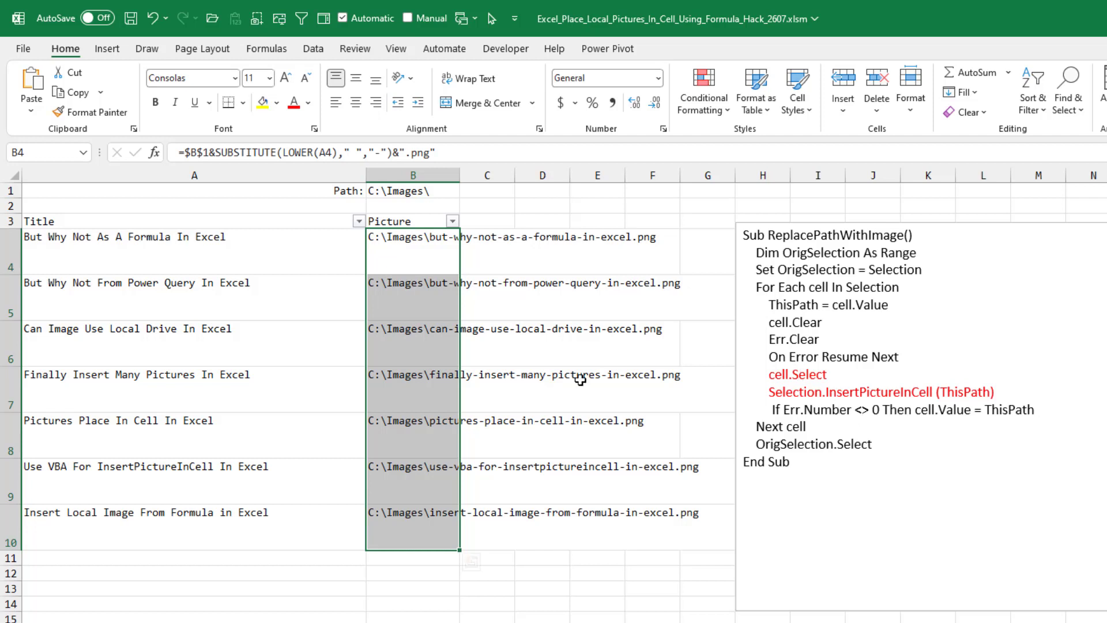
# Run the ReplacePathWithImage macro to turn the B4:B10 paths into pictures.
pyautogui.hotkey('alt', 'F8')
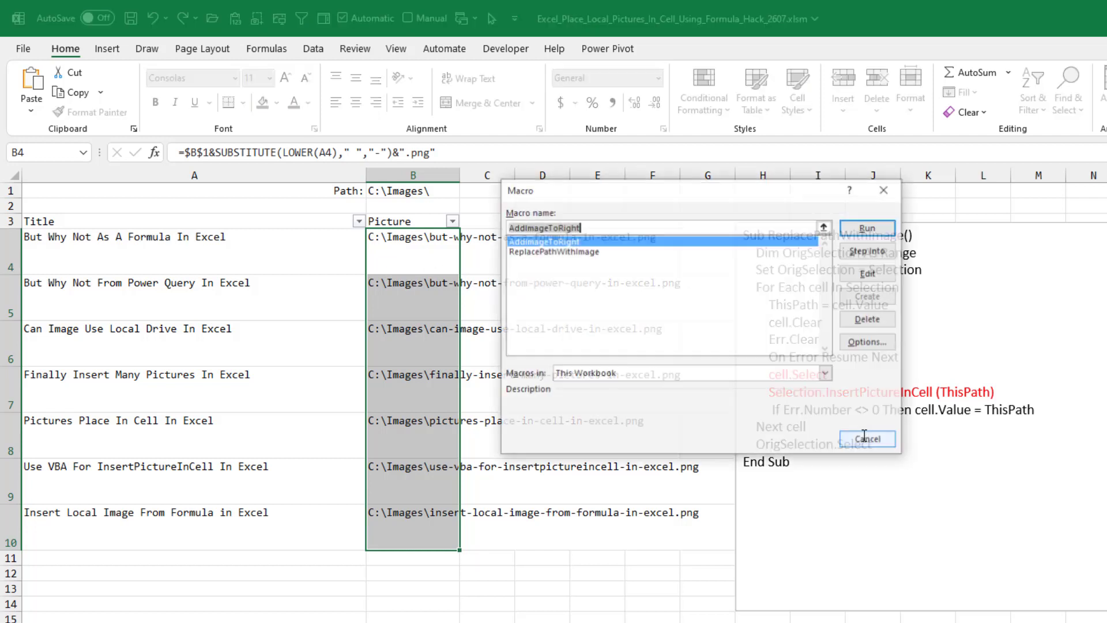
pyautogui.click(574, 253)
pyautogui.click(869, 228)
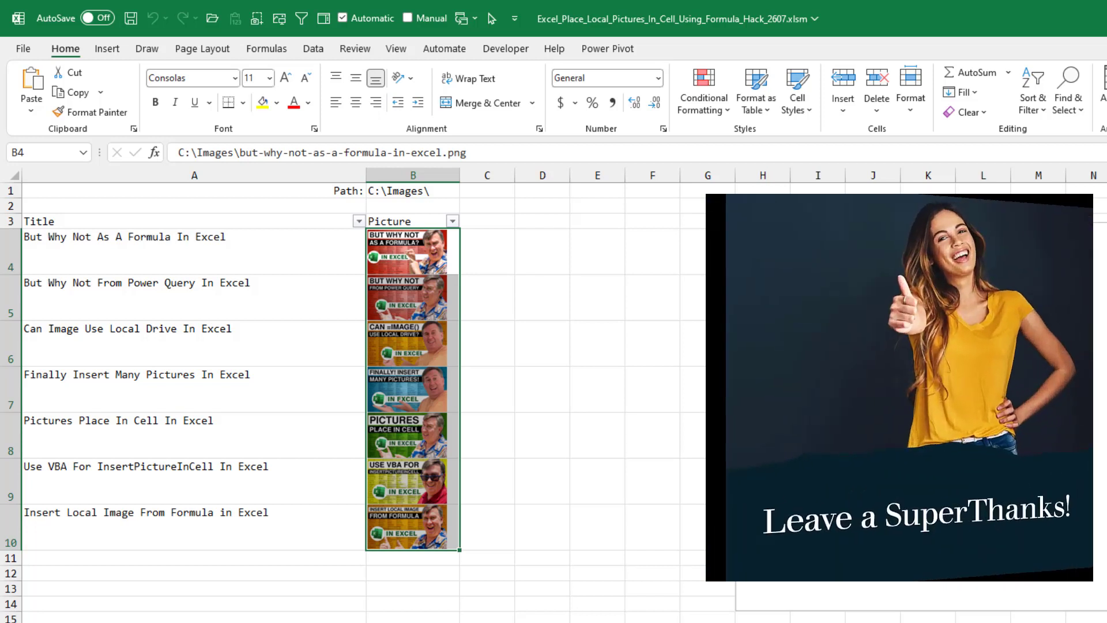
# Look at the Pictures > Place in Cell options, close them, and select B5's picture.
pyautogui.click(107, 48)
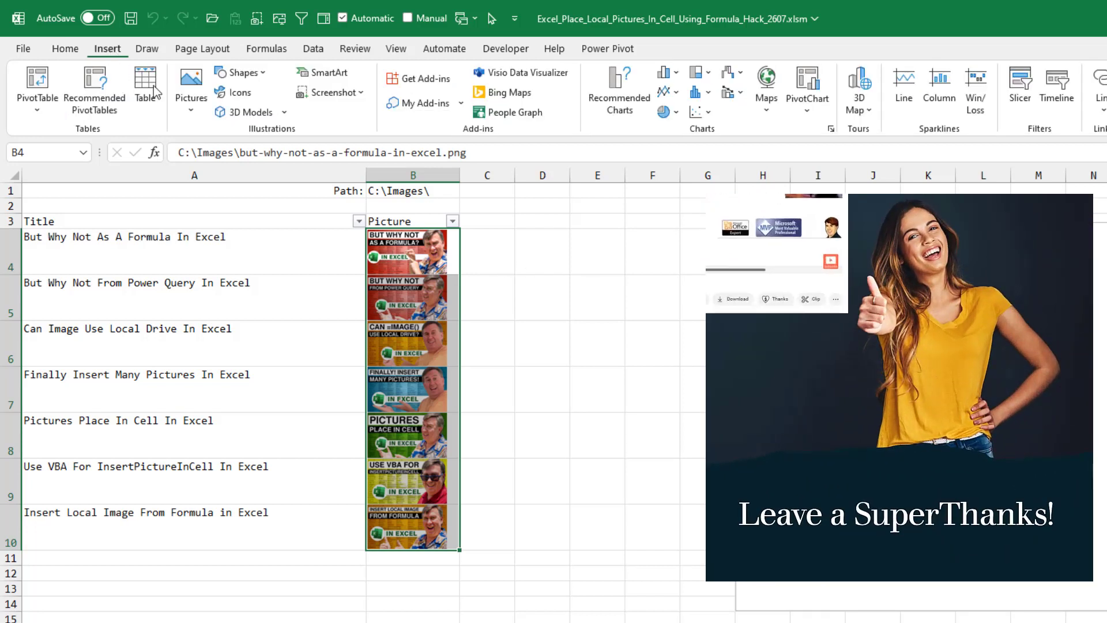
pyautogui.click(194, 115)
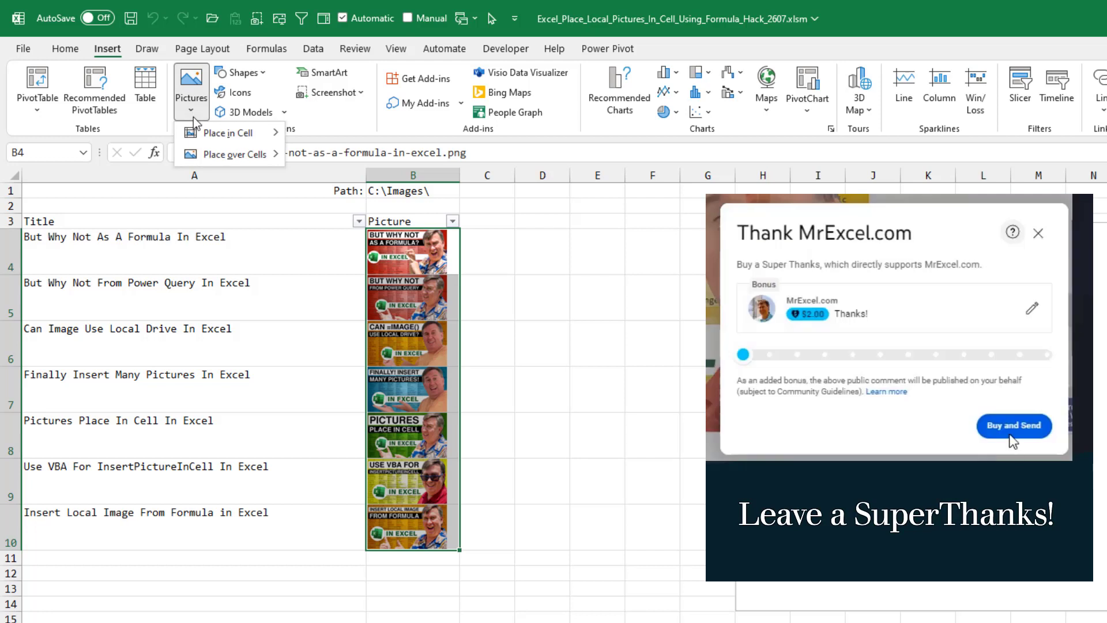
pyautogui.moveTo(205, 137)
pyautogui.press('Escape')
pyautogui.press('Escape')
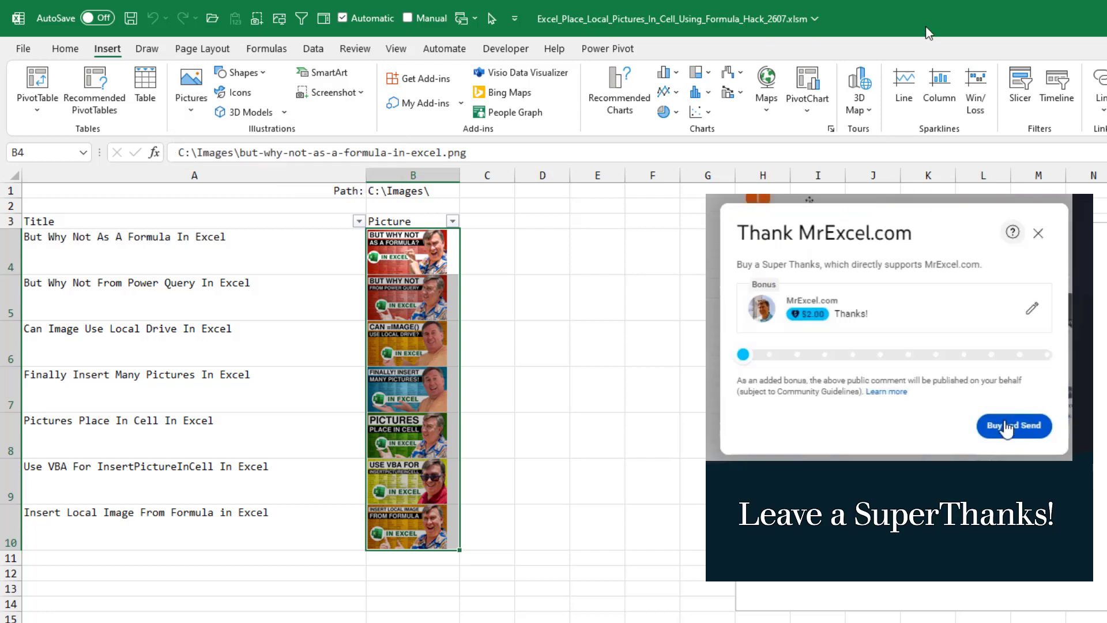
pyautogui.click(453, 297)
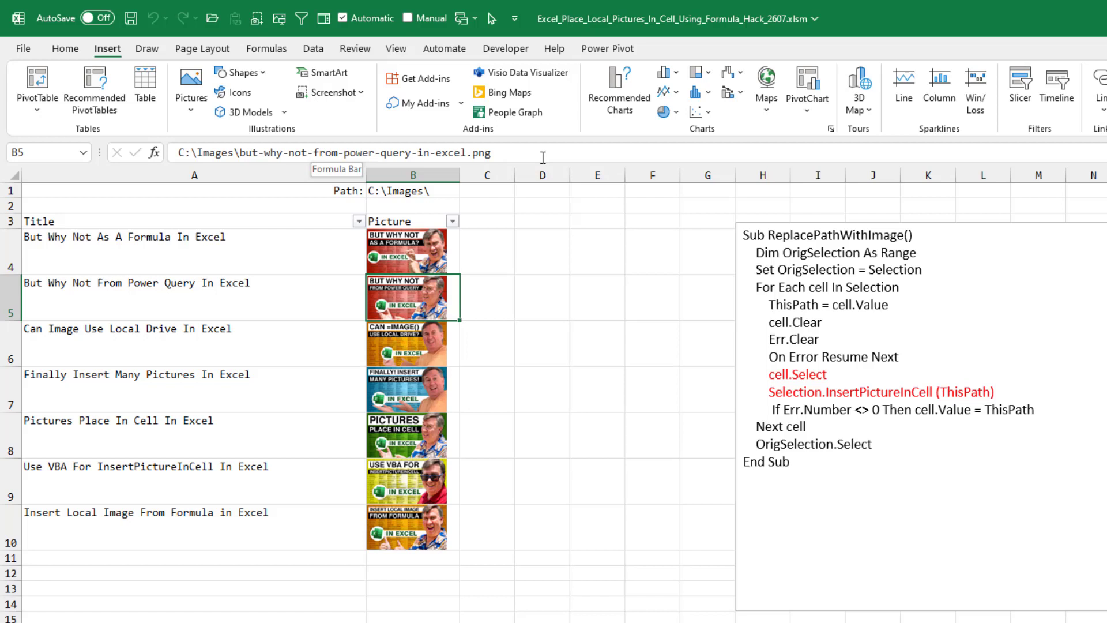
# Filter the Picture column to the 'vba' entry, then clear the Picture filter.
pyautogui.click(454, 222)
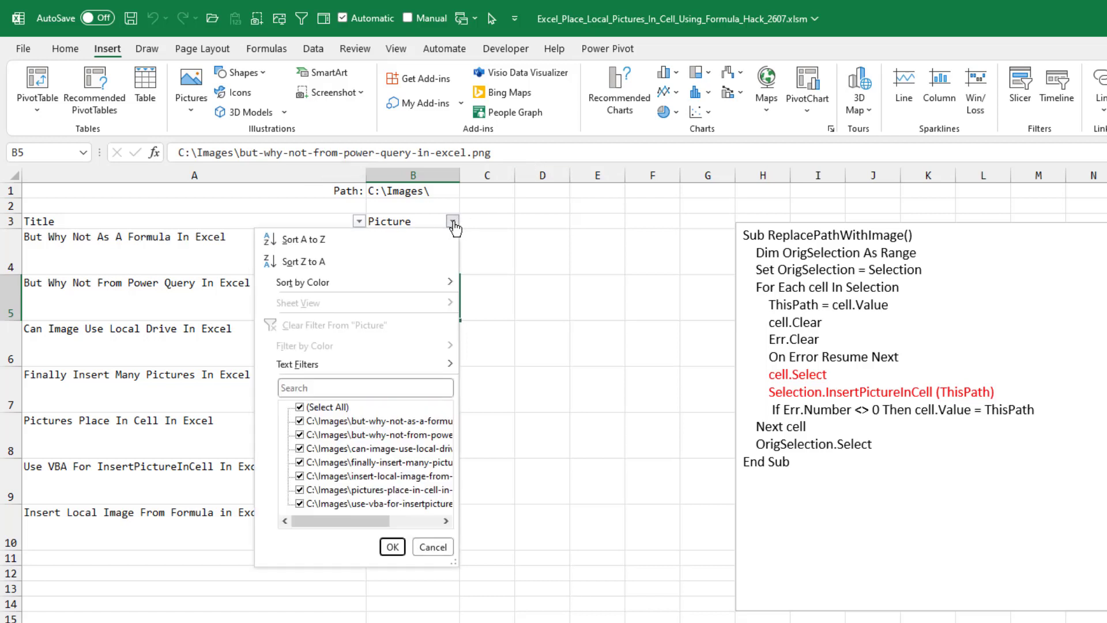
pyautogui.click(363, 388)
pyautogui.write('v')
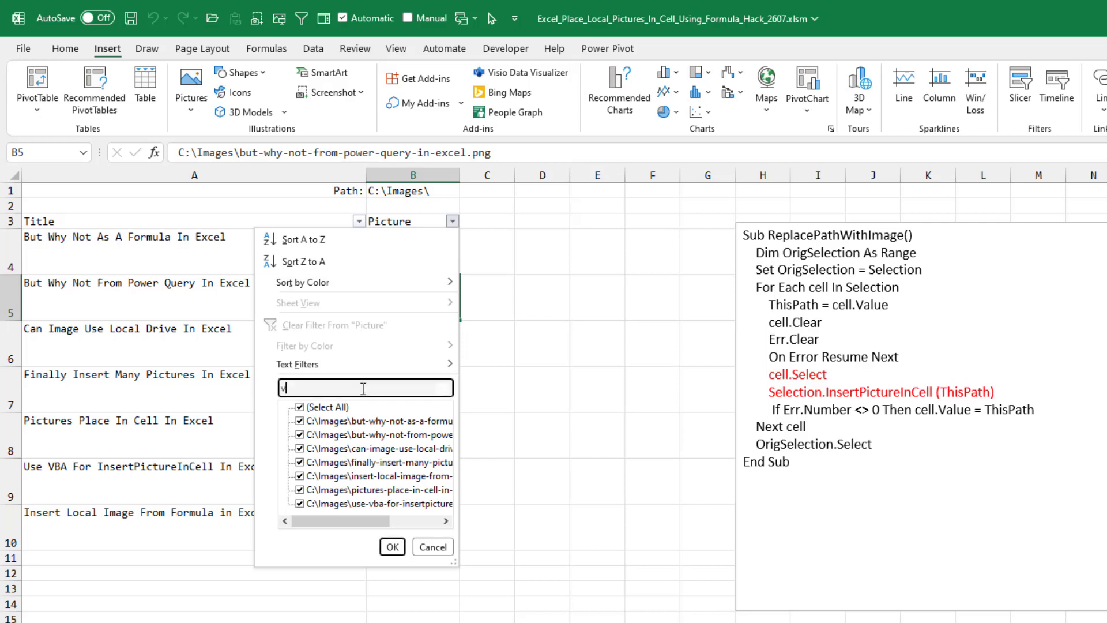
pyautogui.write('ba')
pyautogui.press('Return')
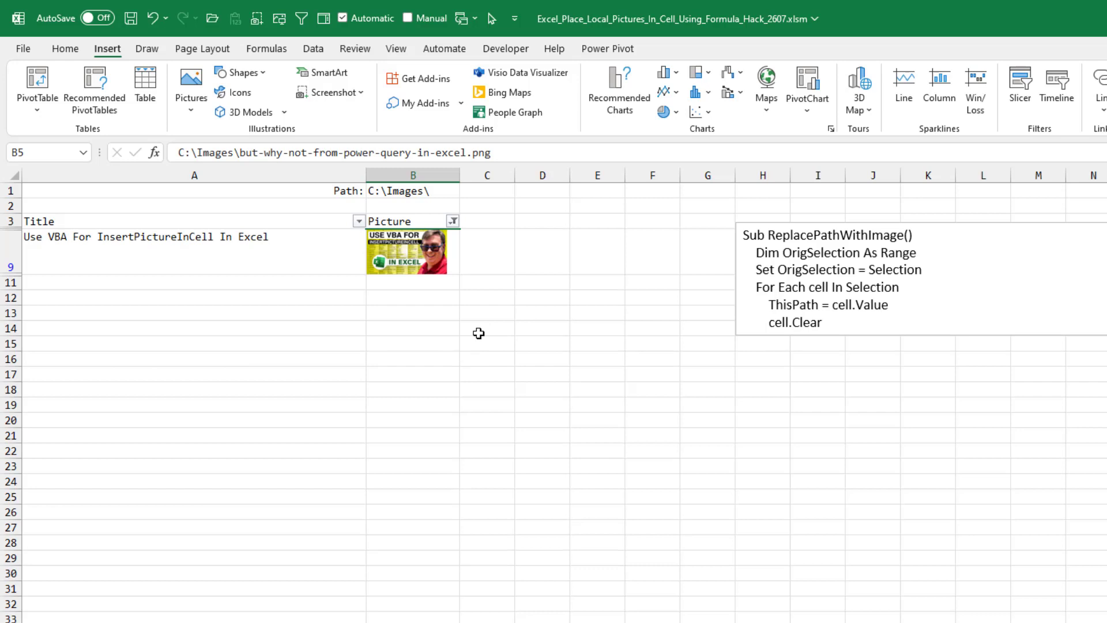
pyautogui.click(454, 221)
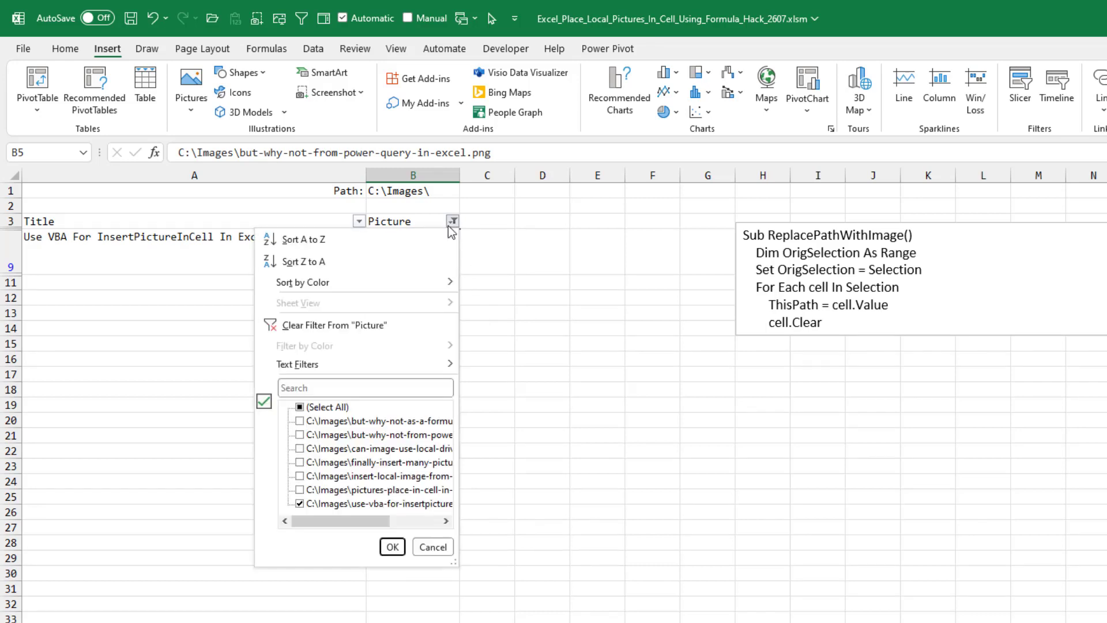
pyautogui.click(331, 327)
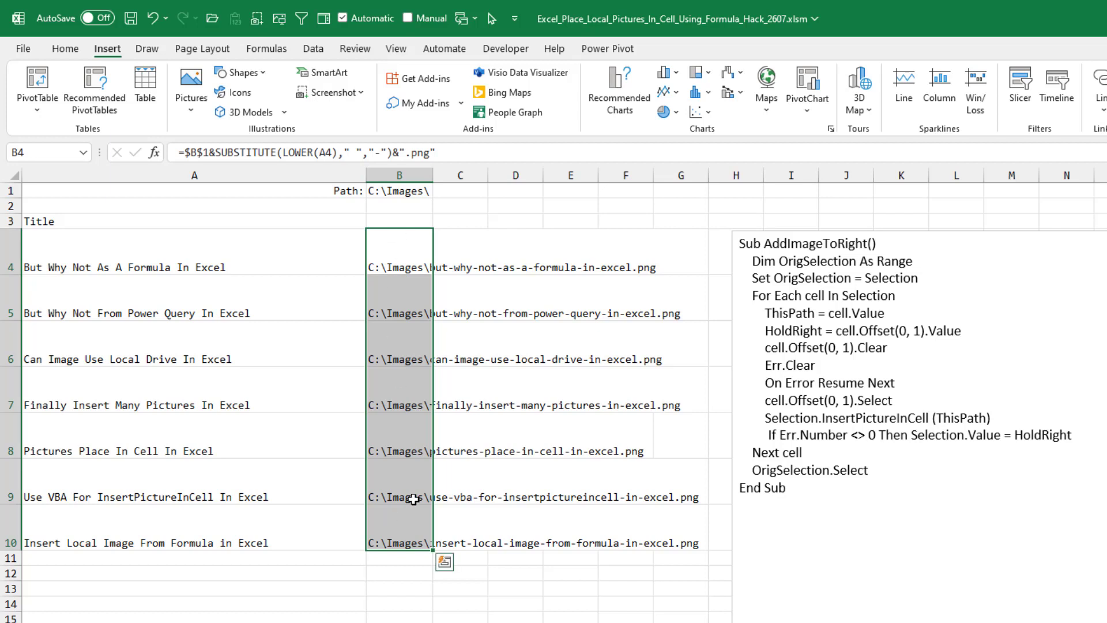
# Run the AddImageToRight macro on B4:B10, then select a single cell.
pyautogui.hotkey('alt', 'F8')
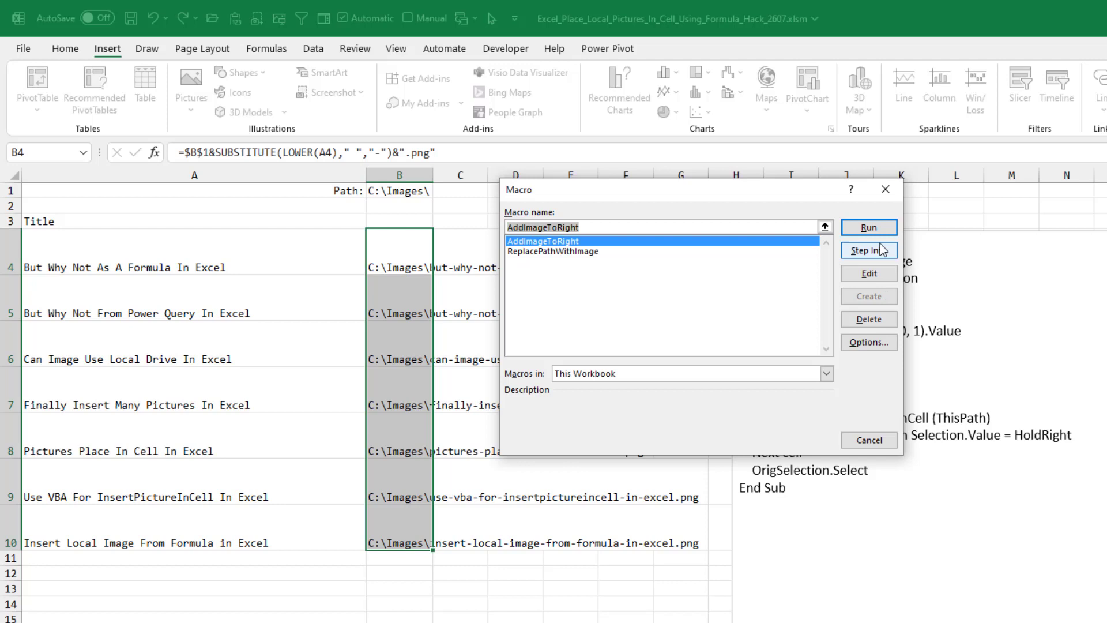
pyautogui.click(863, 227)
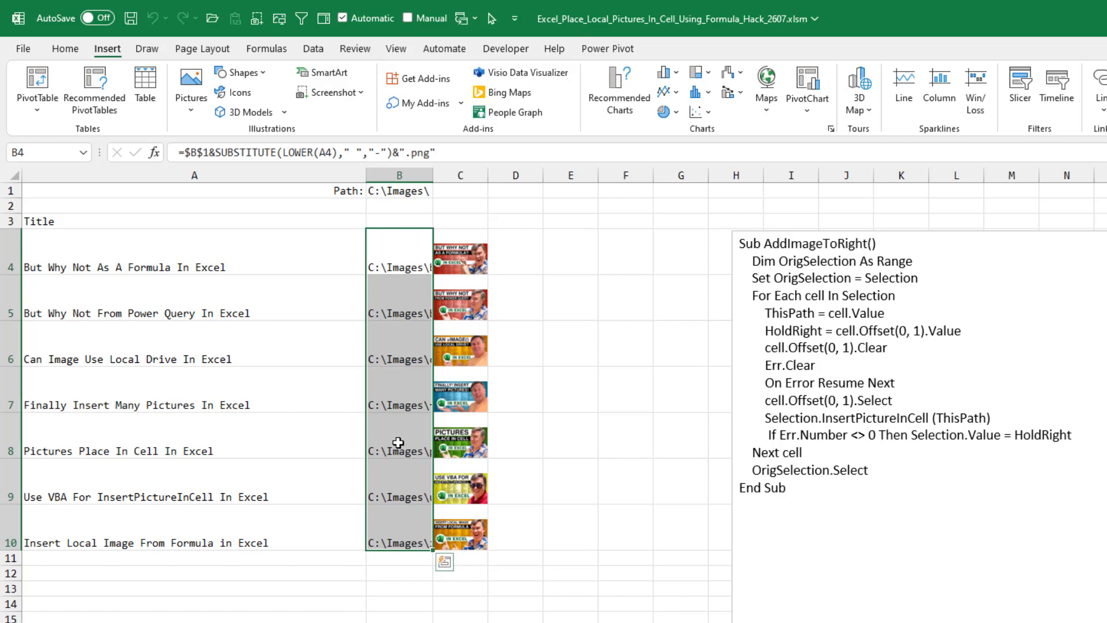
pyautogui.click(399, 251)
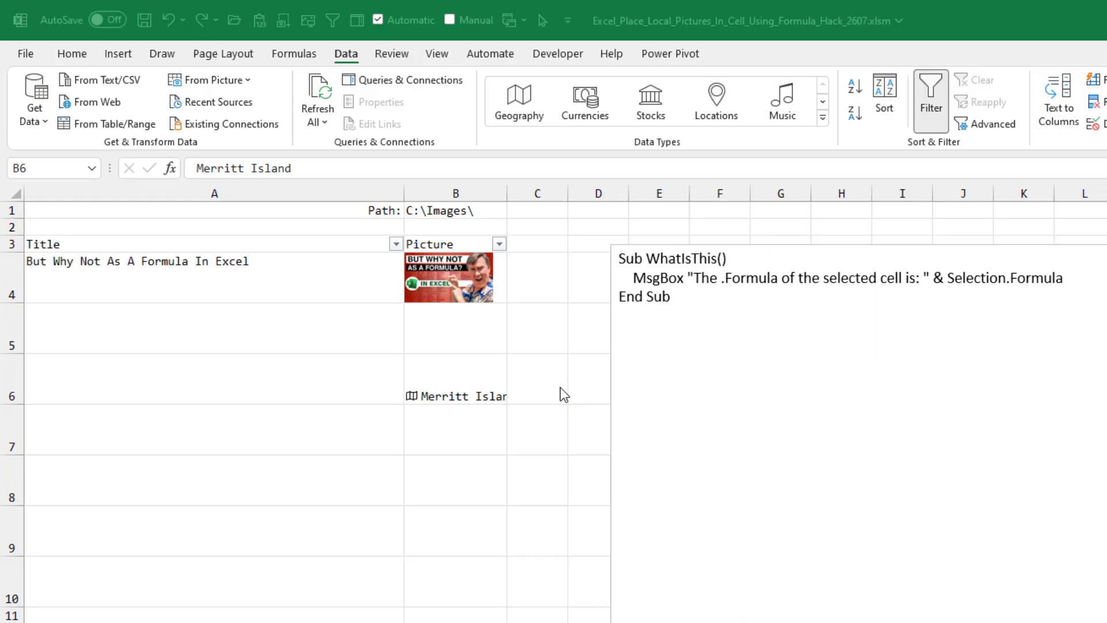
# Open and close the Merritt Island data card from cell B6.
pyautogui.click(500, 380)
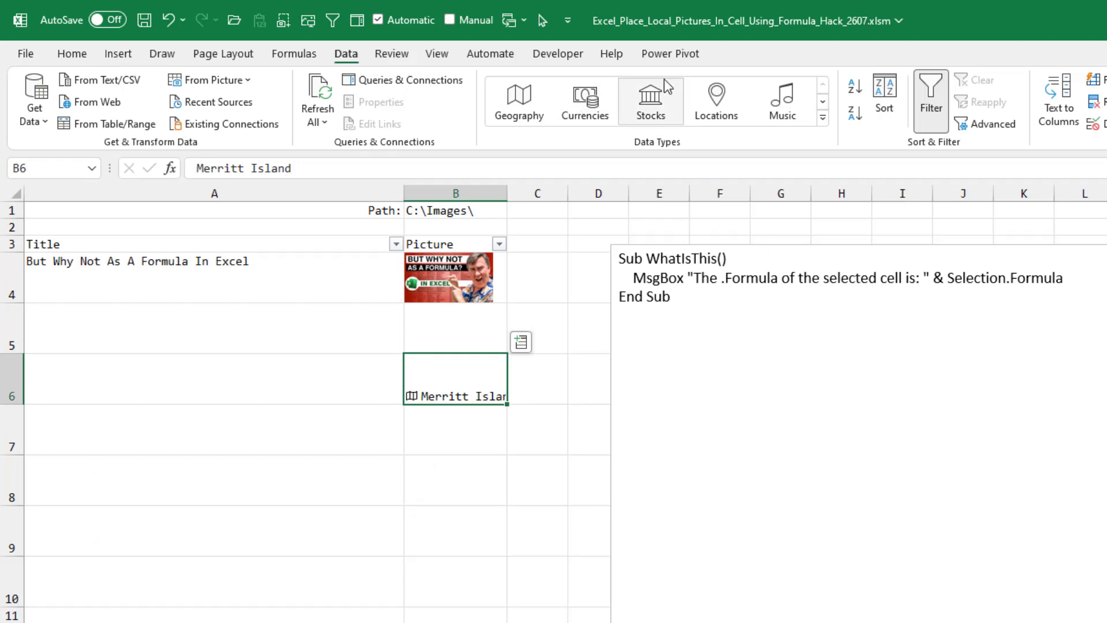
pyautogui.click(411, 397)
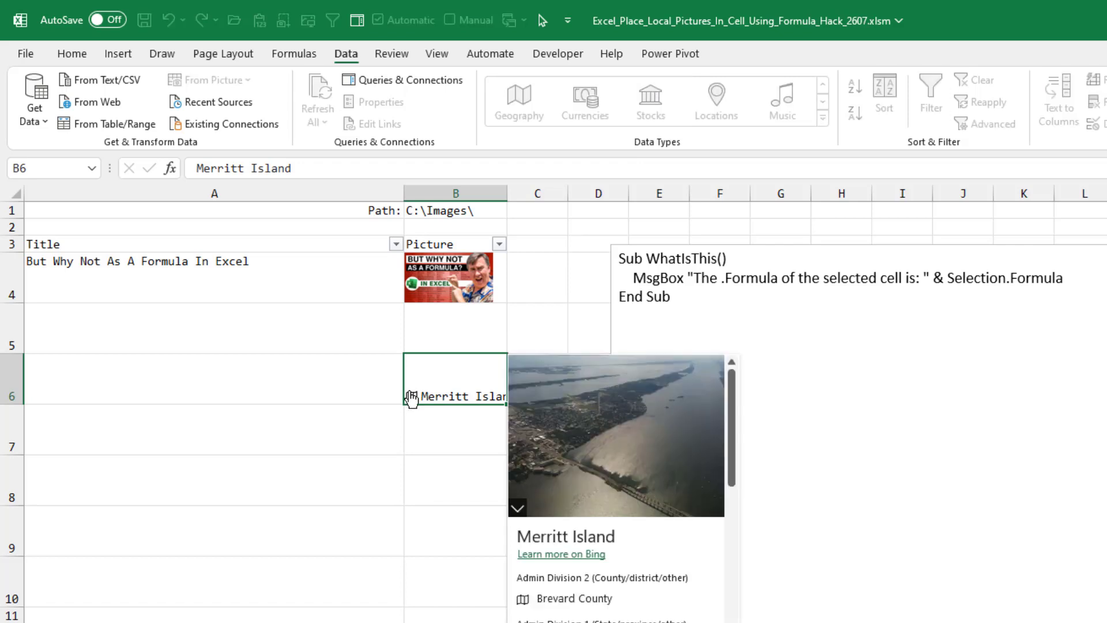
pyautogui.click(495, 287)
# View B4's enlarged picture and its image details, then bring up the macro list.
pyautogui.click(499, 283)
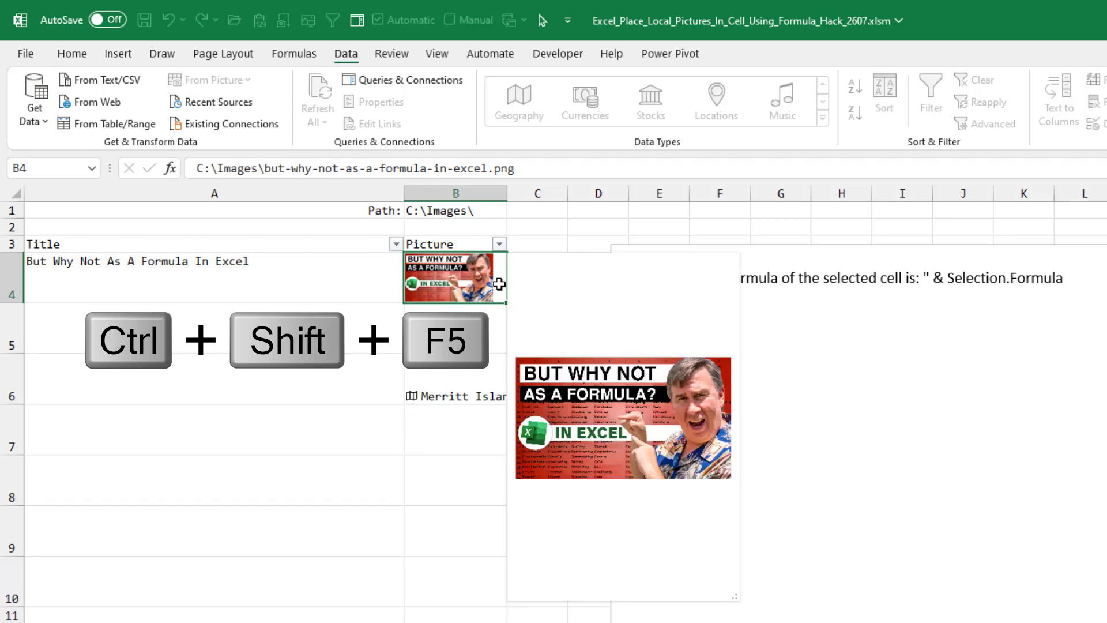
pyautogui.click(499, 283)
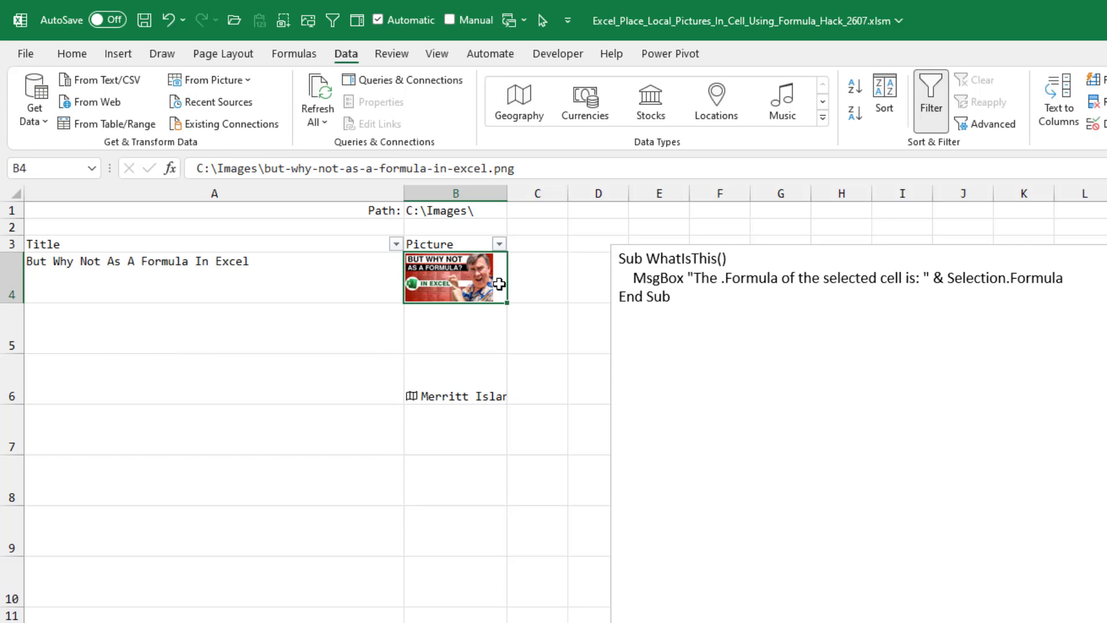
pyautogui.rightClick(499, 284)
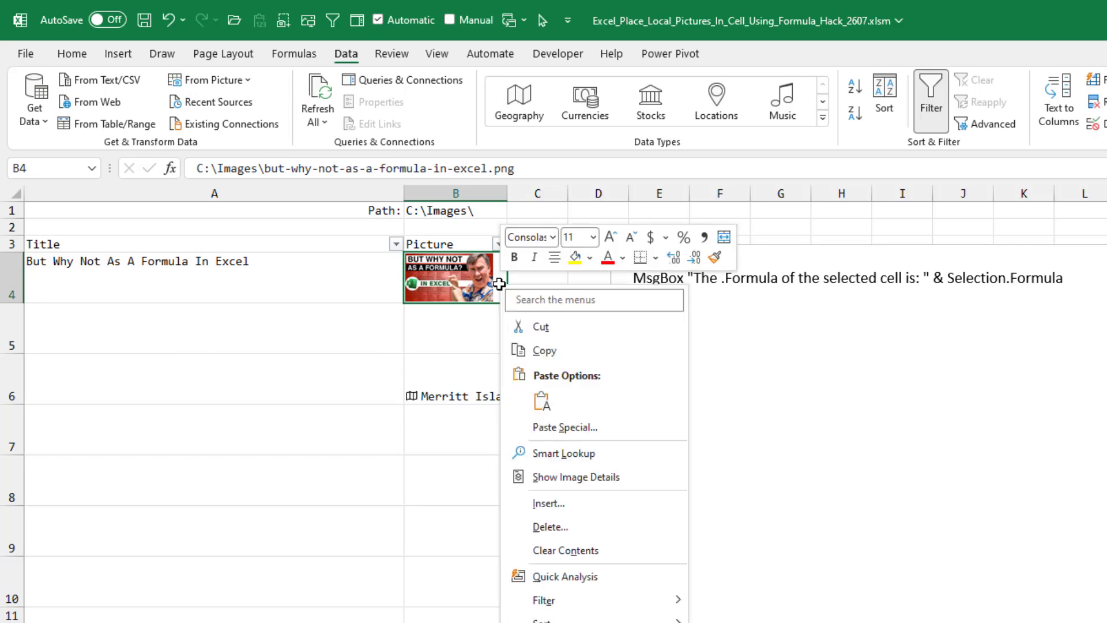
pyautogui.click(565, 468)
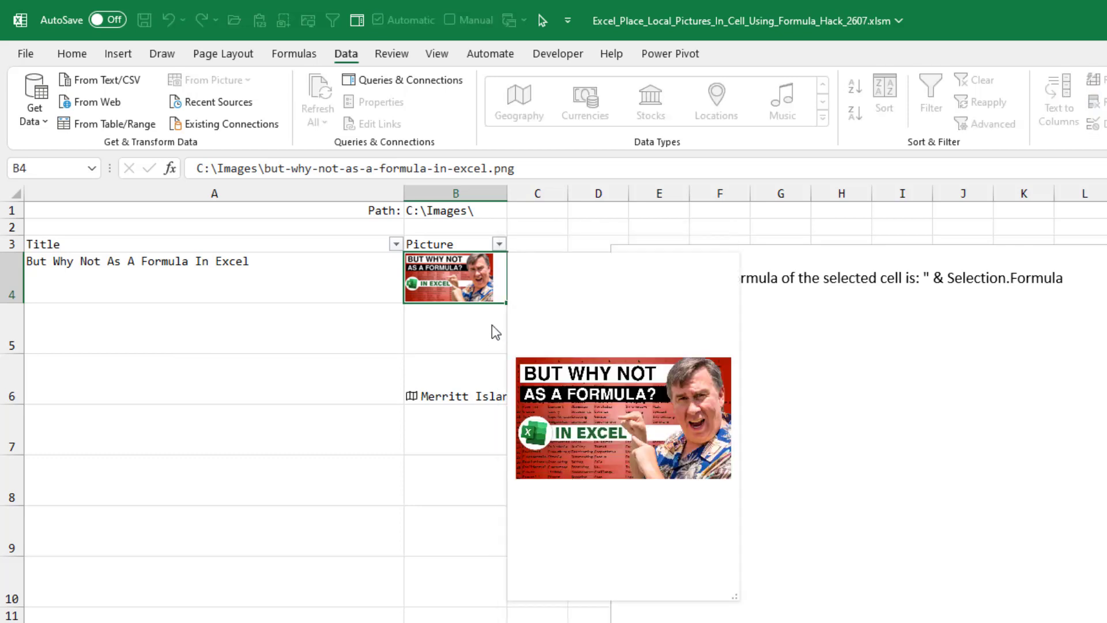
pyautogui.click(701, 298)
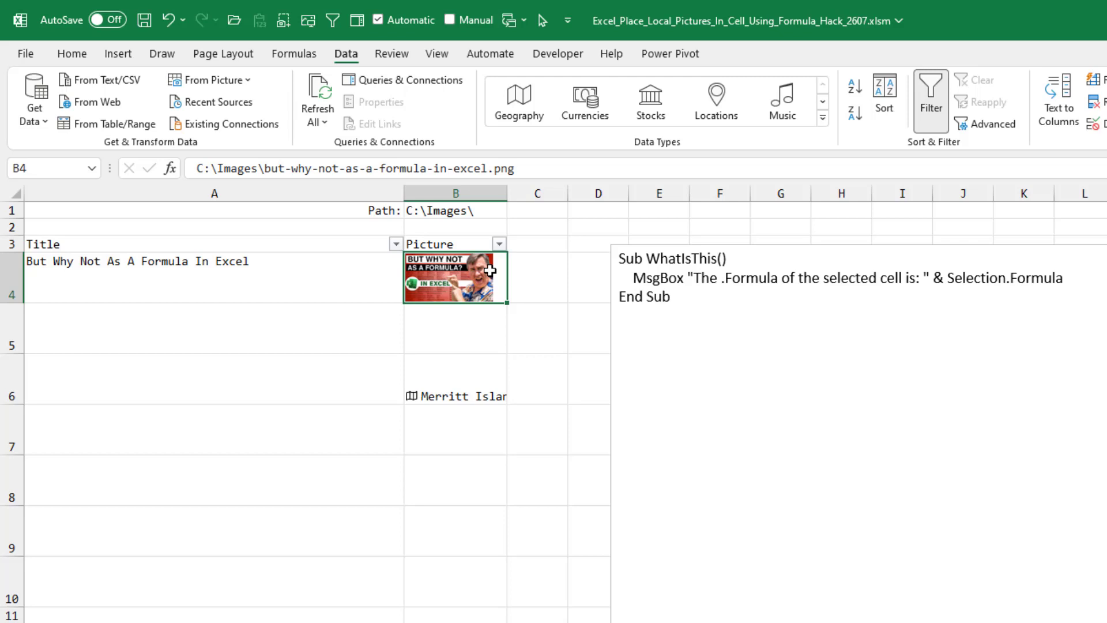
pyautogui.hotkey('alt', 'F8')
# Run the WhatIsThis macro to display cell B4's formula in a message box.
pyautogui.click(571, 288)
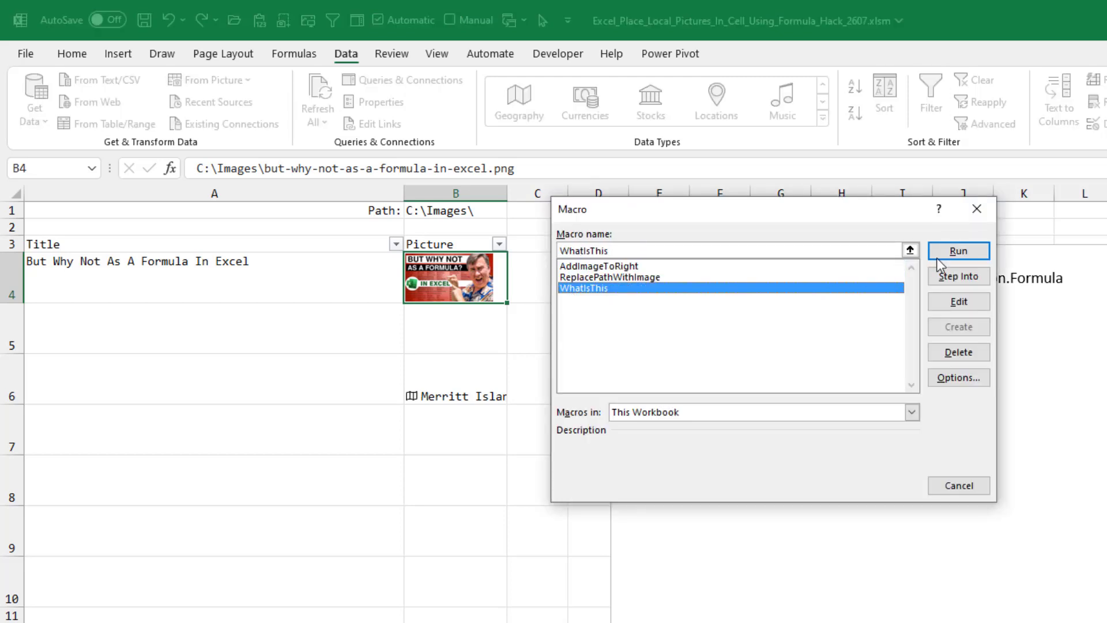
pyautogui.click(942, 253)
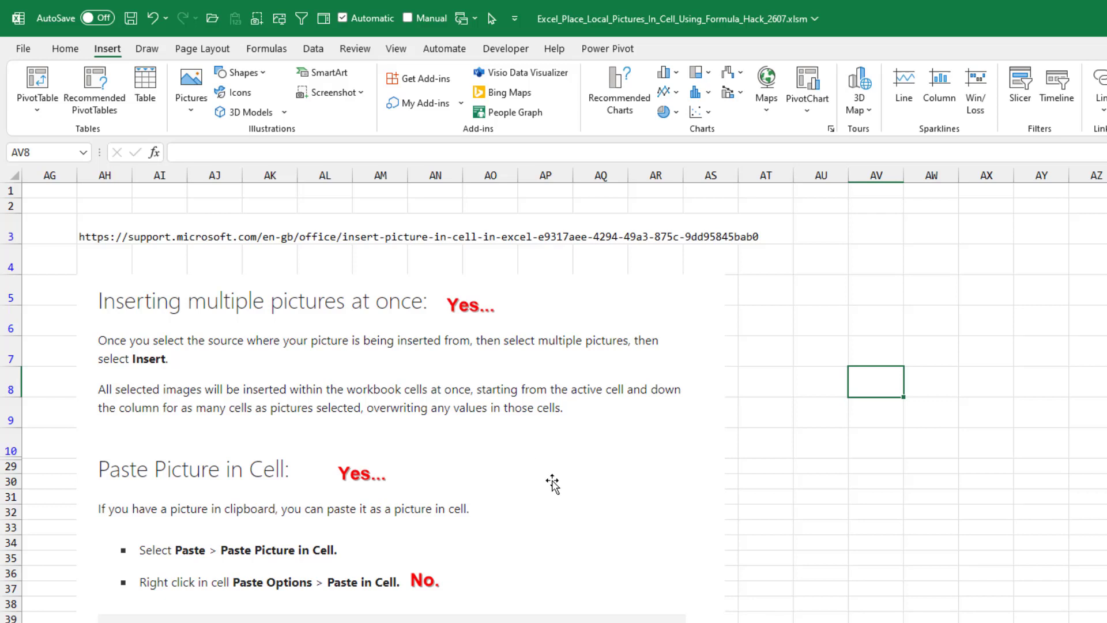
# Scroll through the picture-in-cell notes down to the Accessibility alt-text section.
pyautogui.scroll(-2, 545, 479)
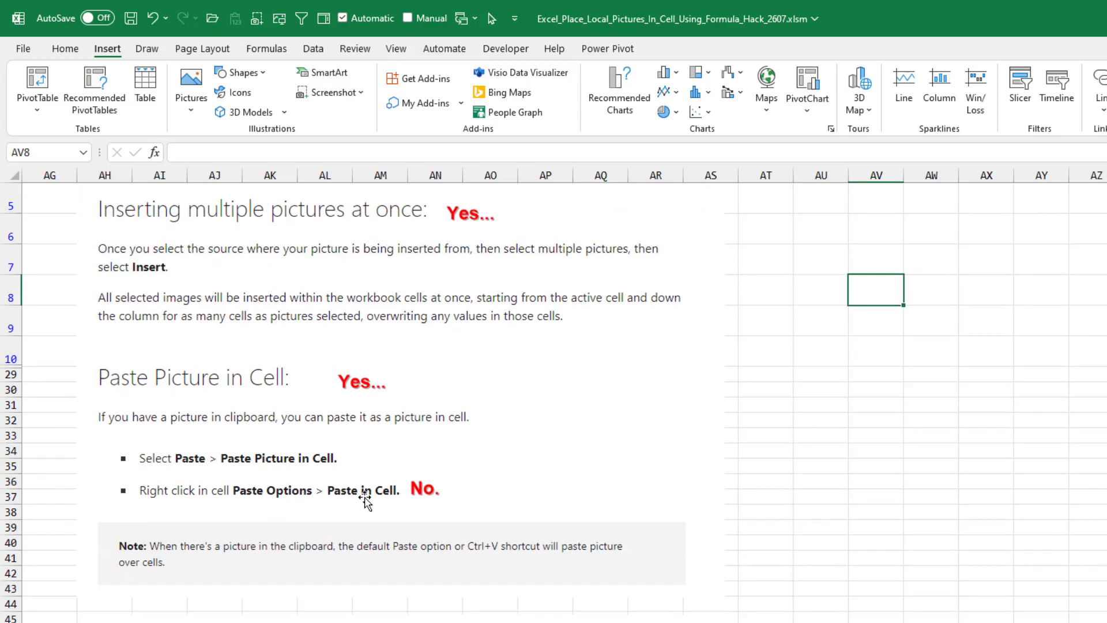
pyautogui.scroll(-5, 759, 524)
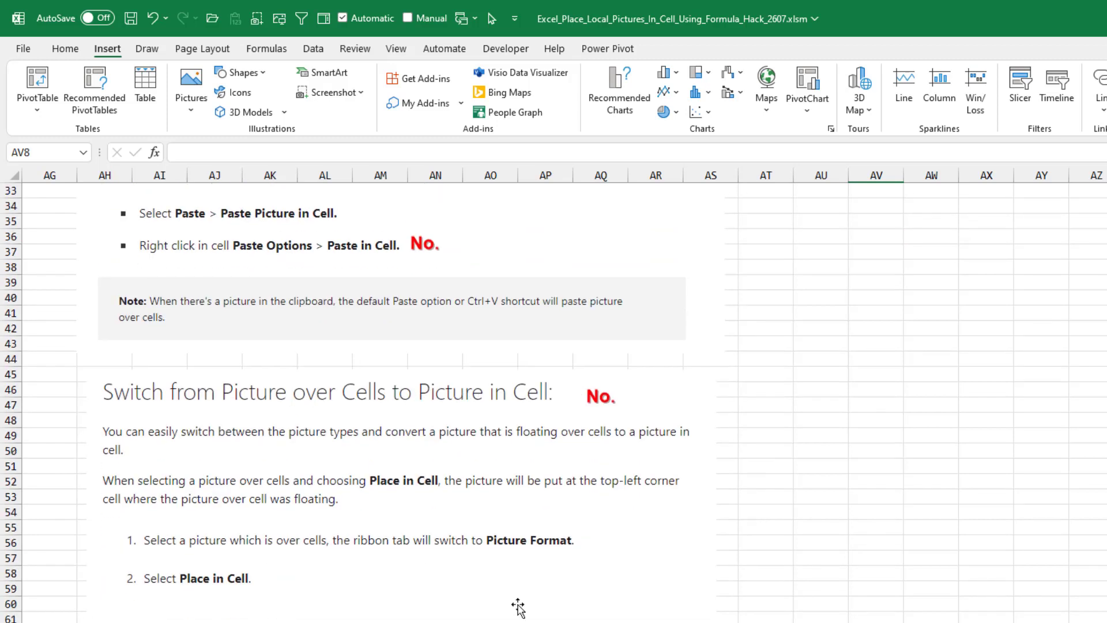
pyautogui.scroll(-6, 518, 605)
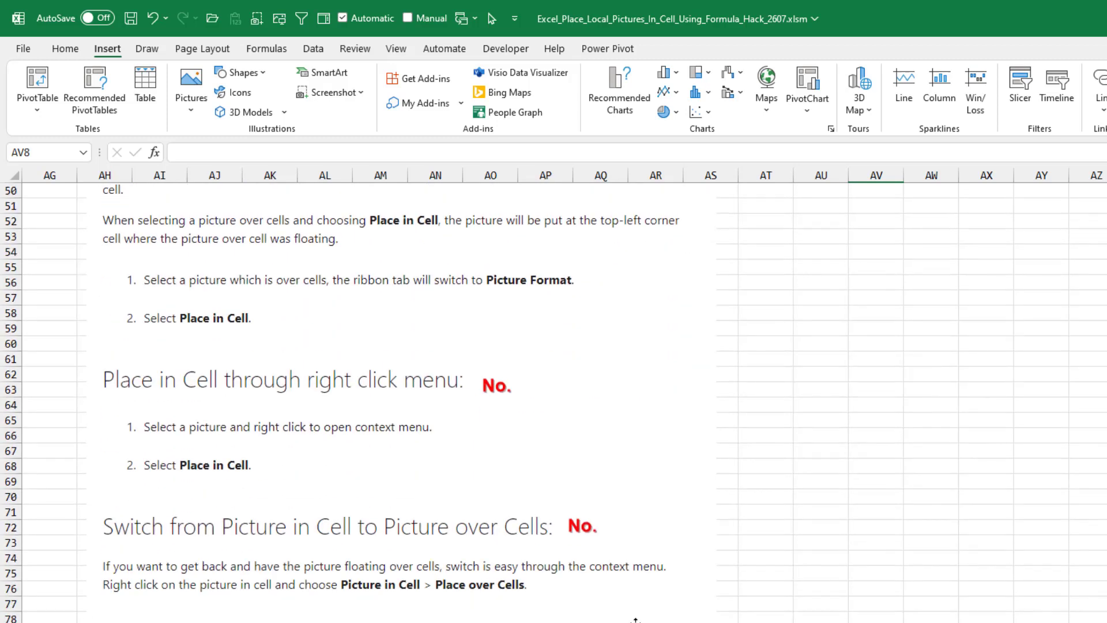
pyautogui.scroll(-2, 635, 620)
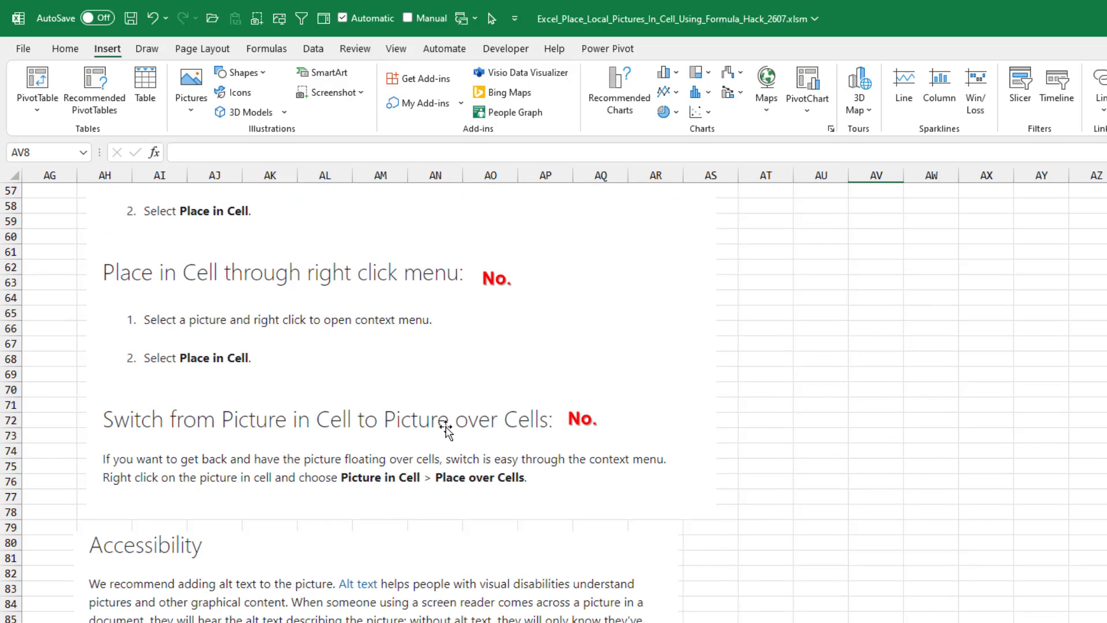
pyautogui.scroll(-3, 638, 584)
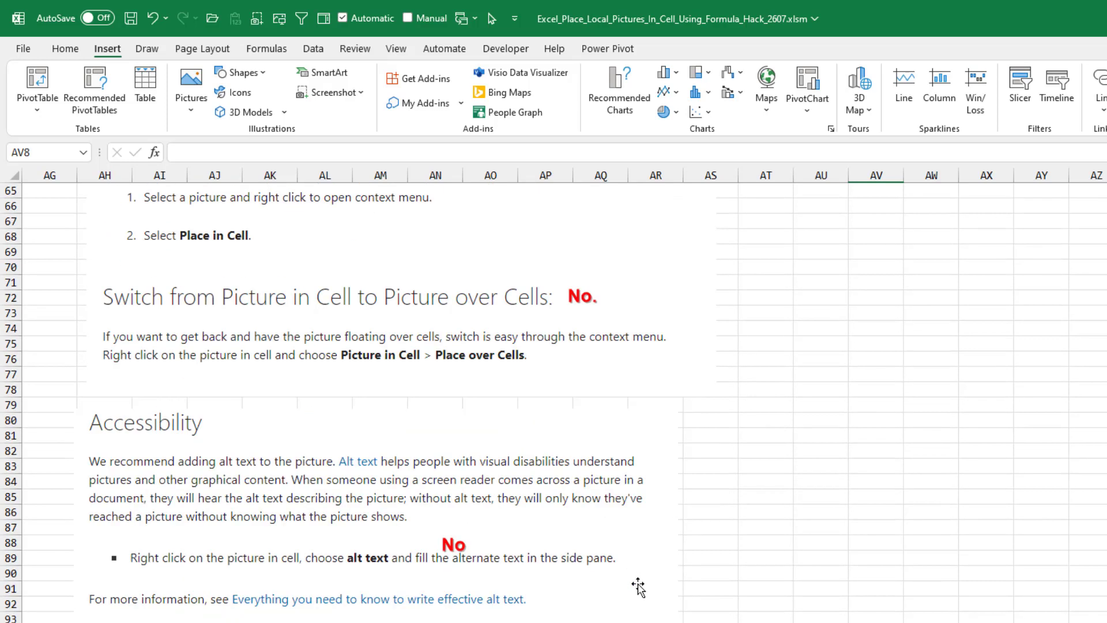
pyautogui.scroll(-2, 637, 586)
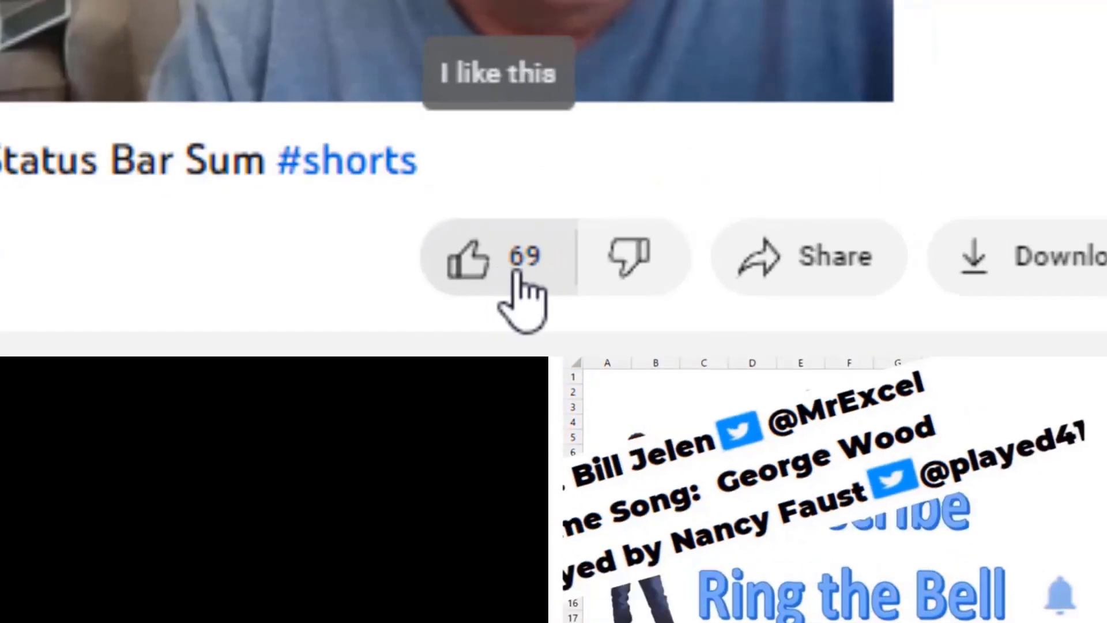
# Like the YouTube video and subscribe to MrExcel.com with All notifications.
pyautogui.click(711, 248)
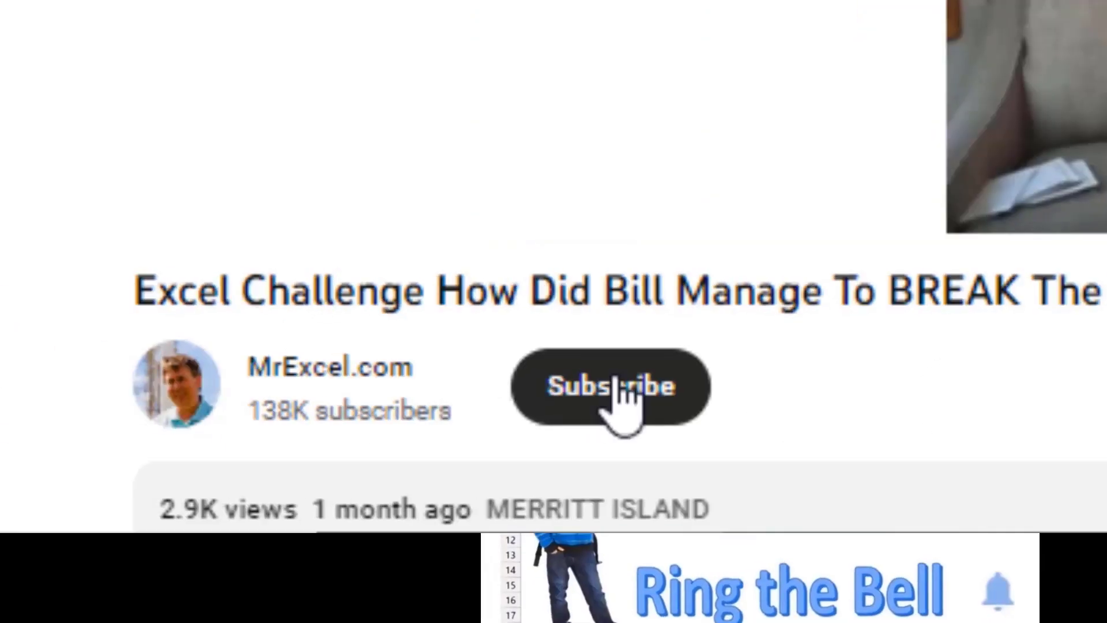
pyautogui.click(616, 383)
pyautogui.click(565, 396)
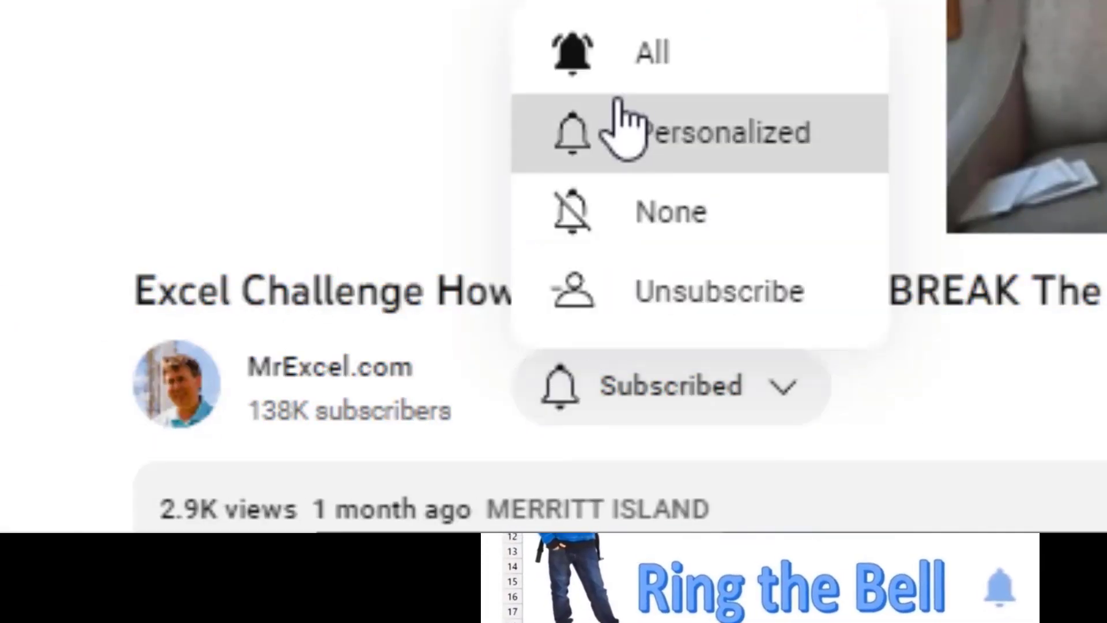
pyautogui.click(654, 34)
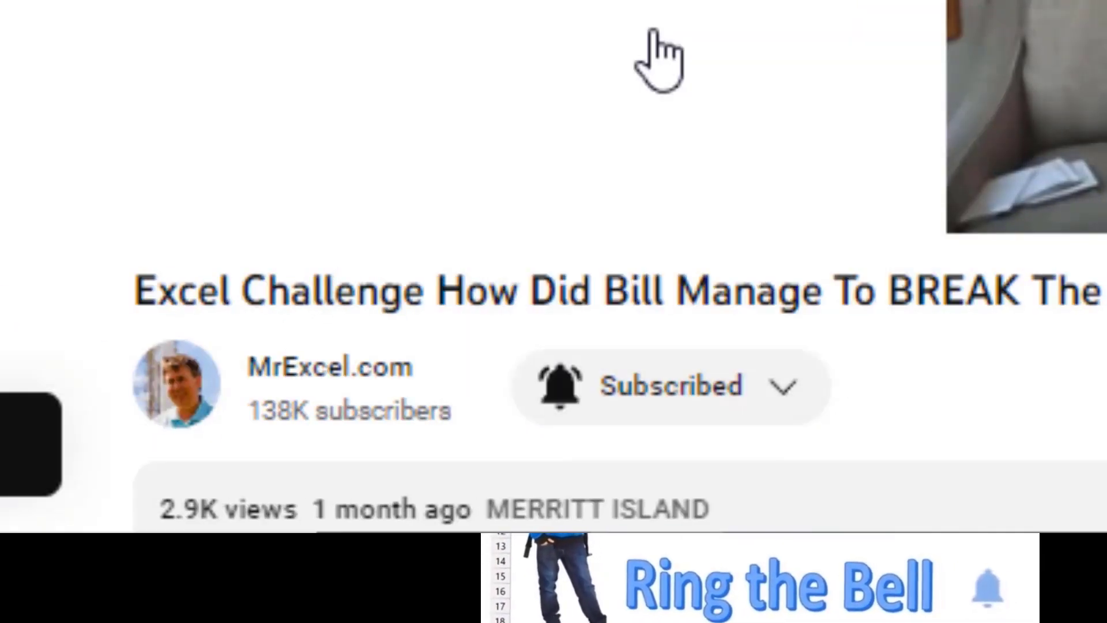